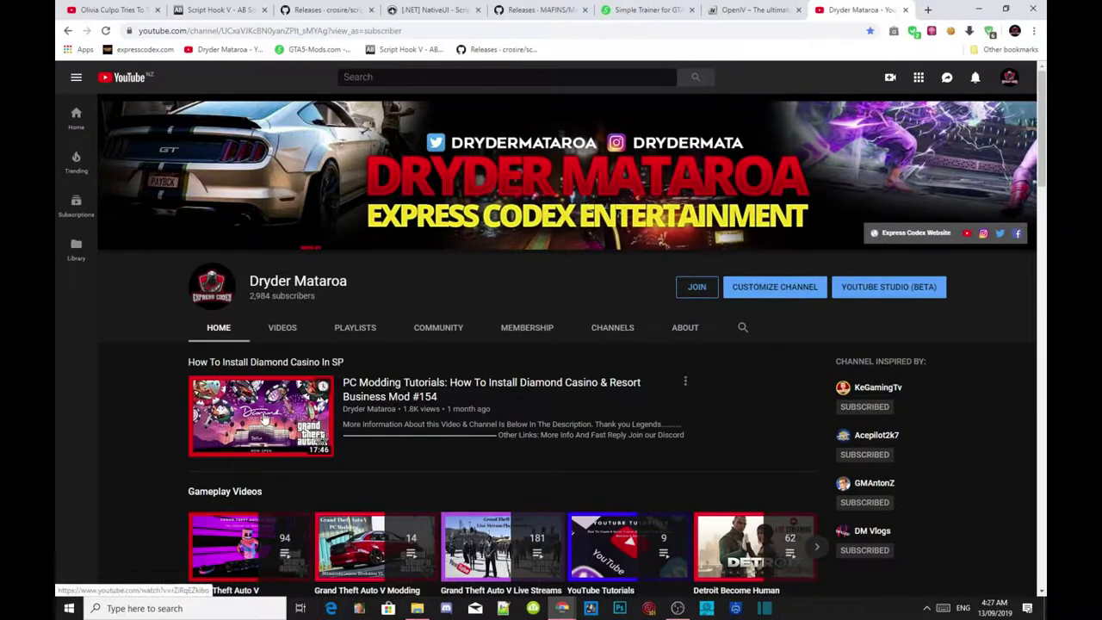
# - Download Script Hook V, then look over the ScriptHookVDotNet releases page
pyautogui.click(232, 7)
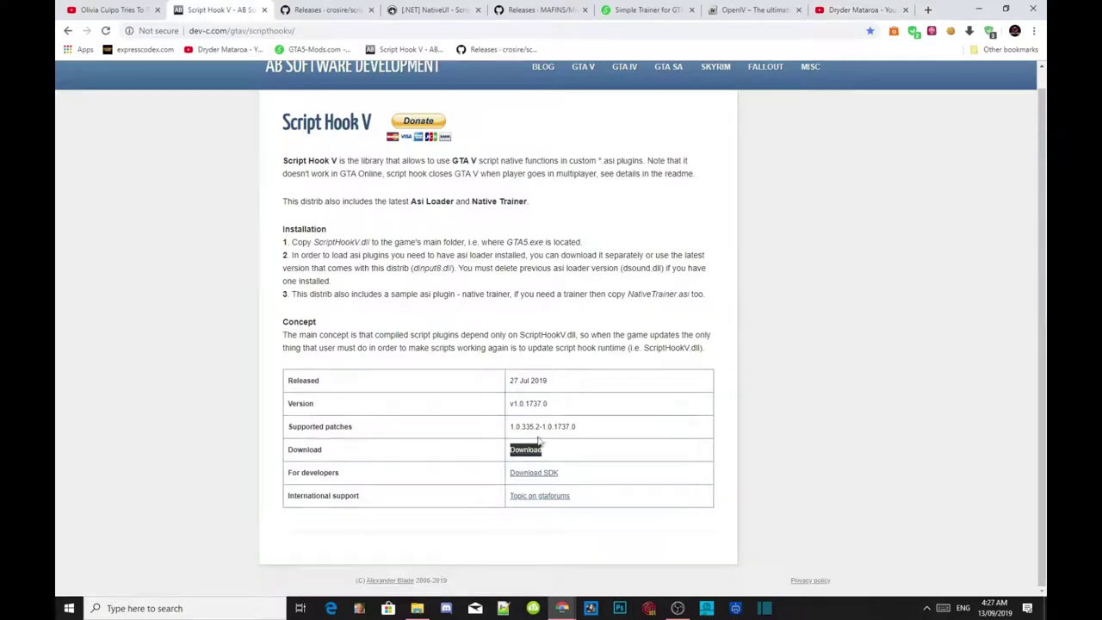
pyautogui.click(508, 450)
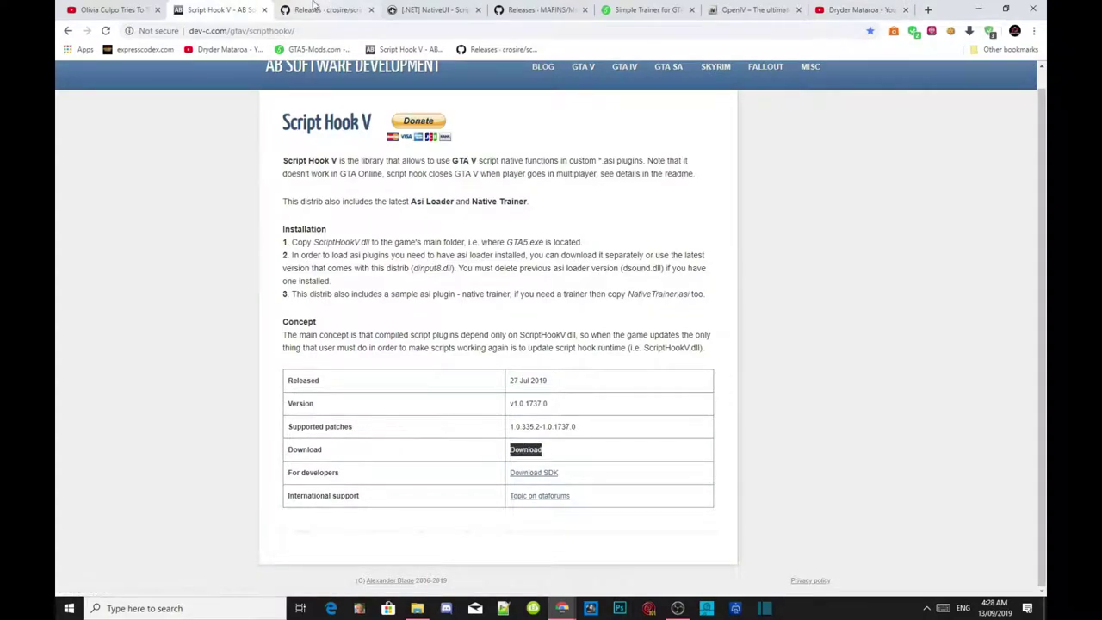
pyautogui.click(314, 7)
pyautogui.scroll(5, 432, 246)
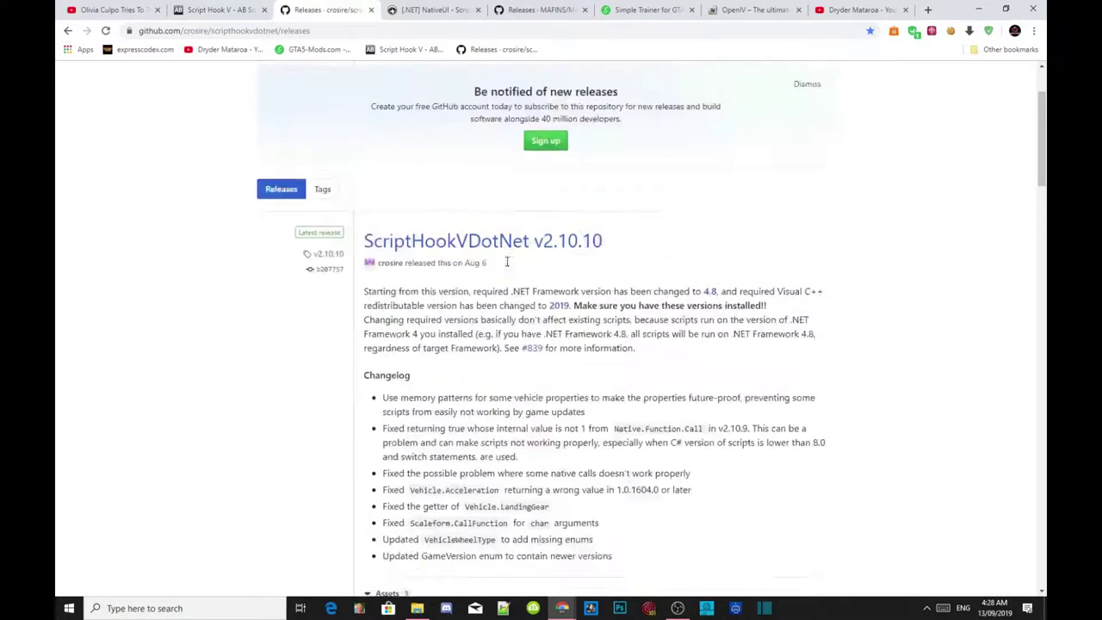
pyautogui.scroll(-4, 508, 267)
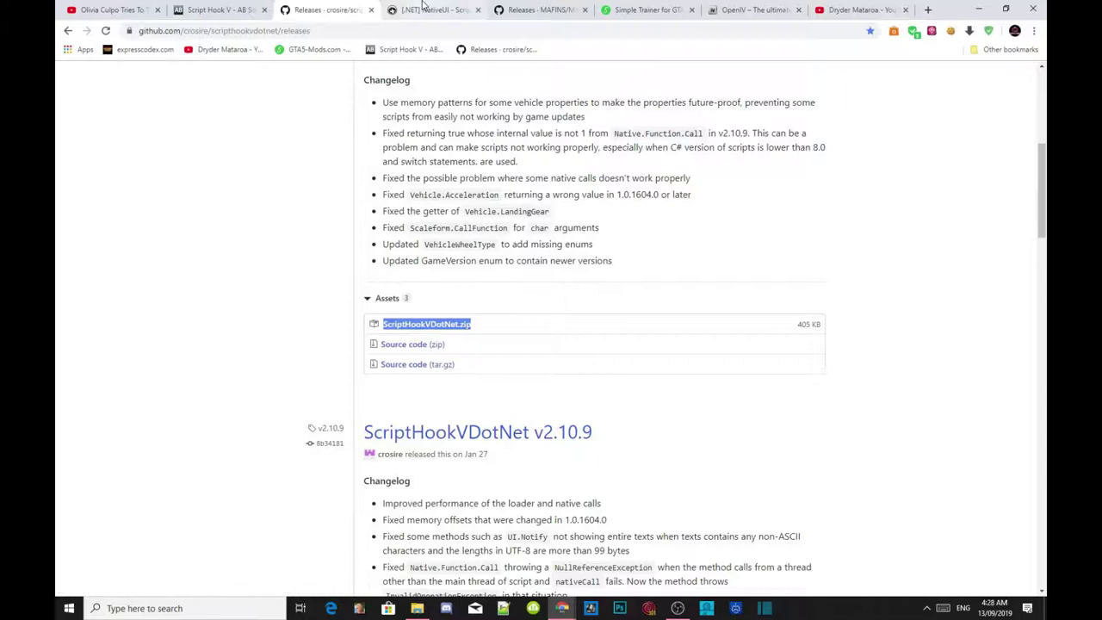
# - On the NativeUI forum thread, highlight the Download 1.9.1 link
pyautogui.click(423, 10)
pyautogui.click(372, 192)
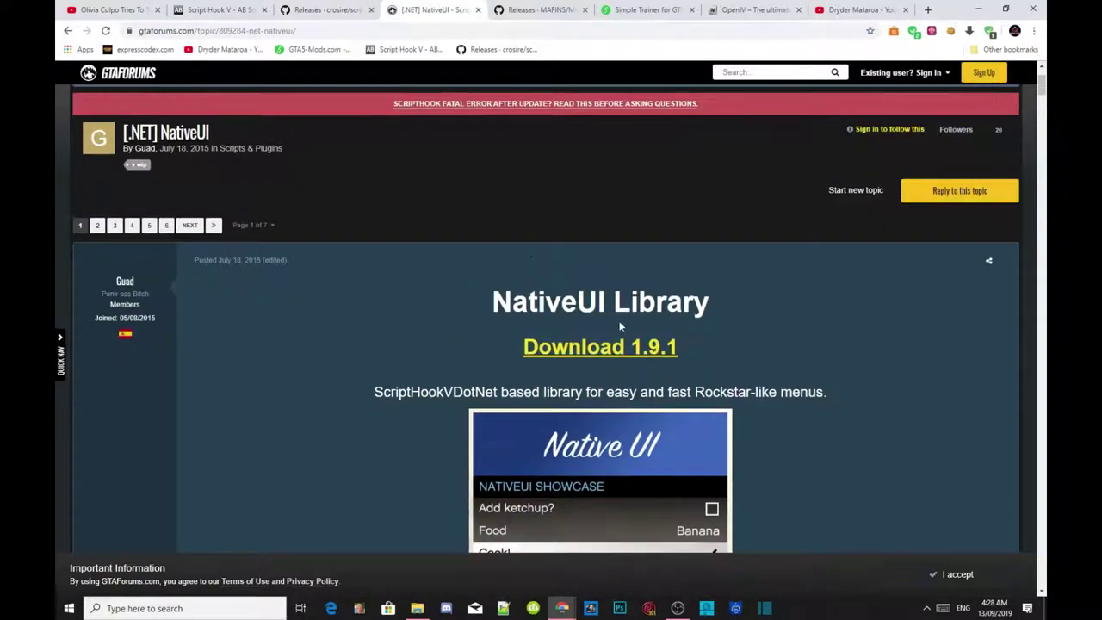
pyautogui.tripleClick(706, 345)
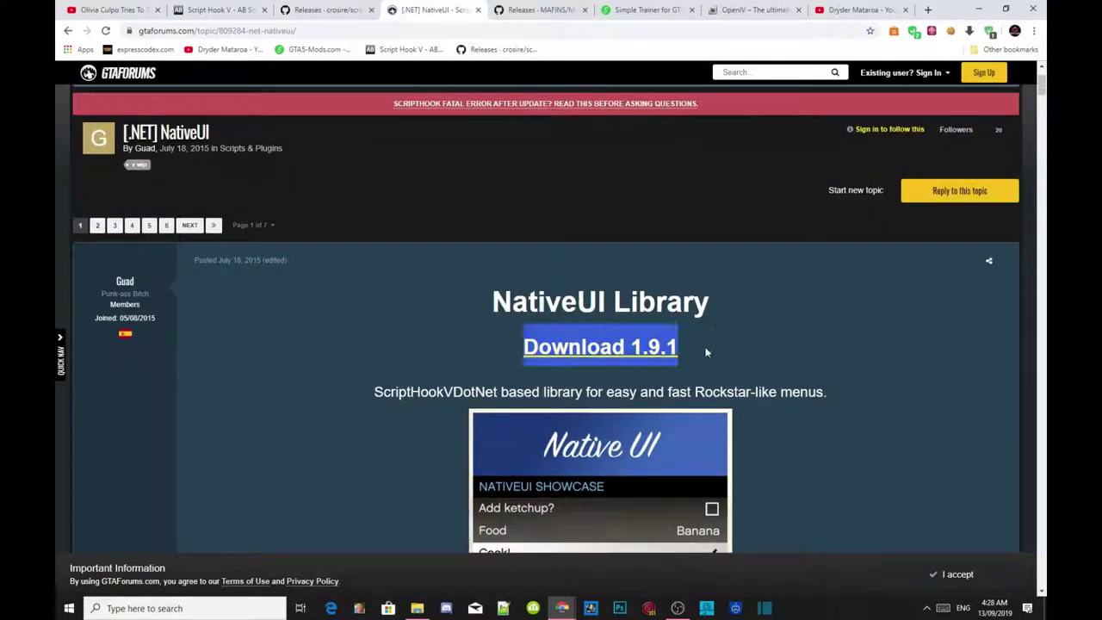
pyautogui.moveTo(702, 348); pyautogui.dragTo(519, 348)
# - On the Menyoo releases page, locate and highlight the MenyooSP.zip download
pyautogui.click(506, 9)
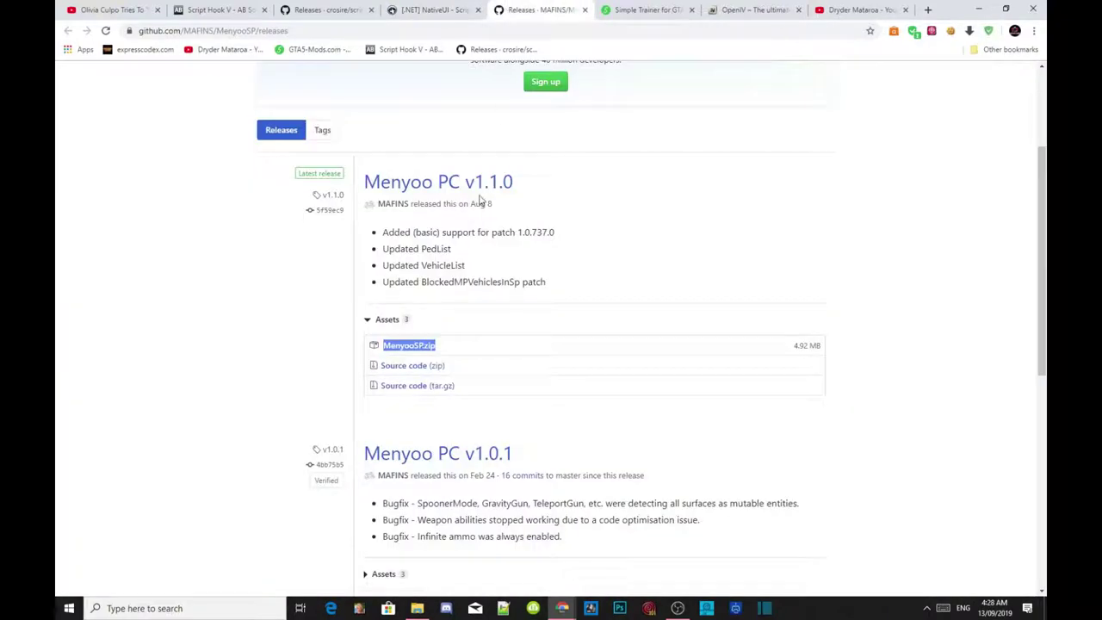
pyautogui.scroll(-2, 576, 235)
pyautogui.click(483, 224)
pyautogui.moveTo(483, 224); pyautogui.dragTo(396, 234)
pyautogui.click(229, 216)
pyautogui.scroll(2, 430, 130)
# - View the Simple Trainer and OpenIV pages, then minimize Chrome to the desktop
pyautogui.click(644, 7)
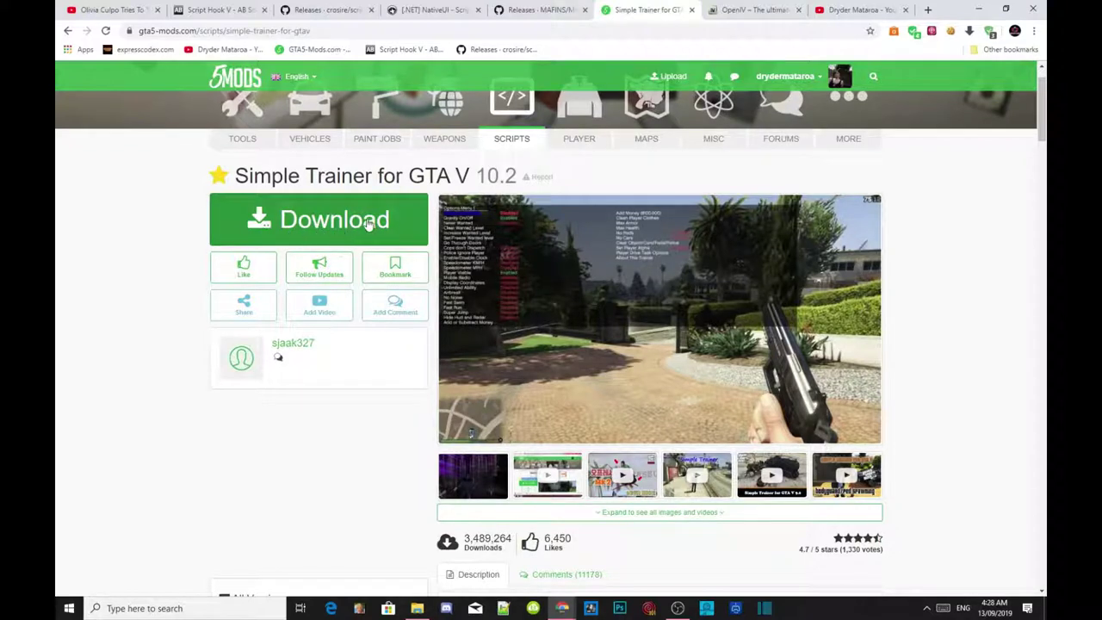
pyautogui.click(736, 9)
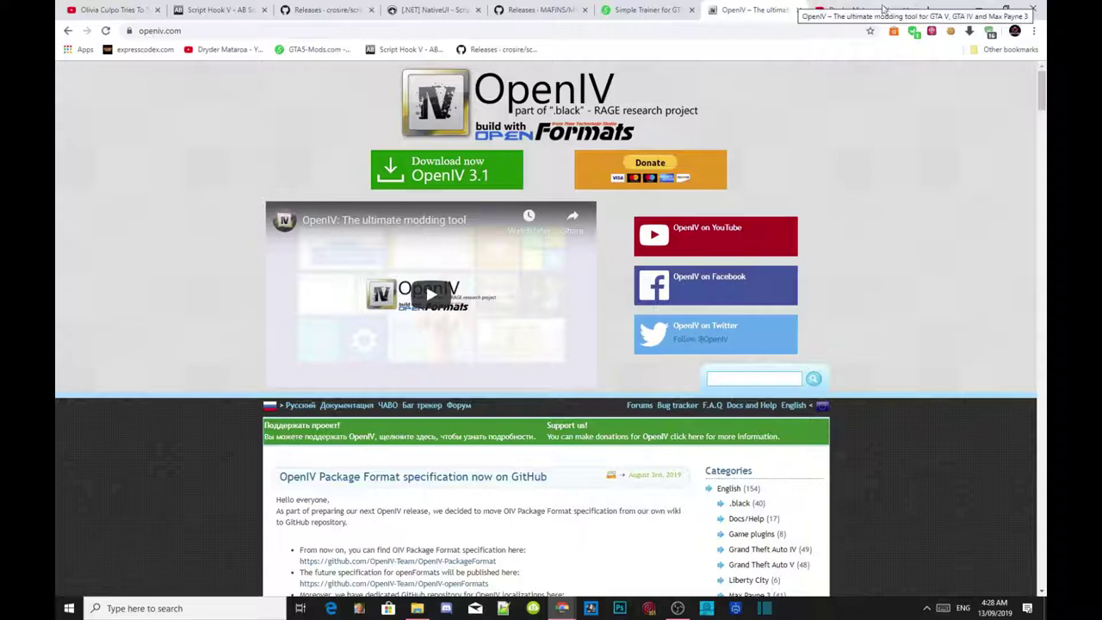
pyautogui.click(978, 9)
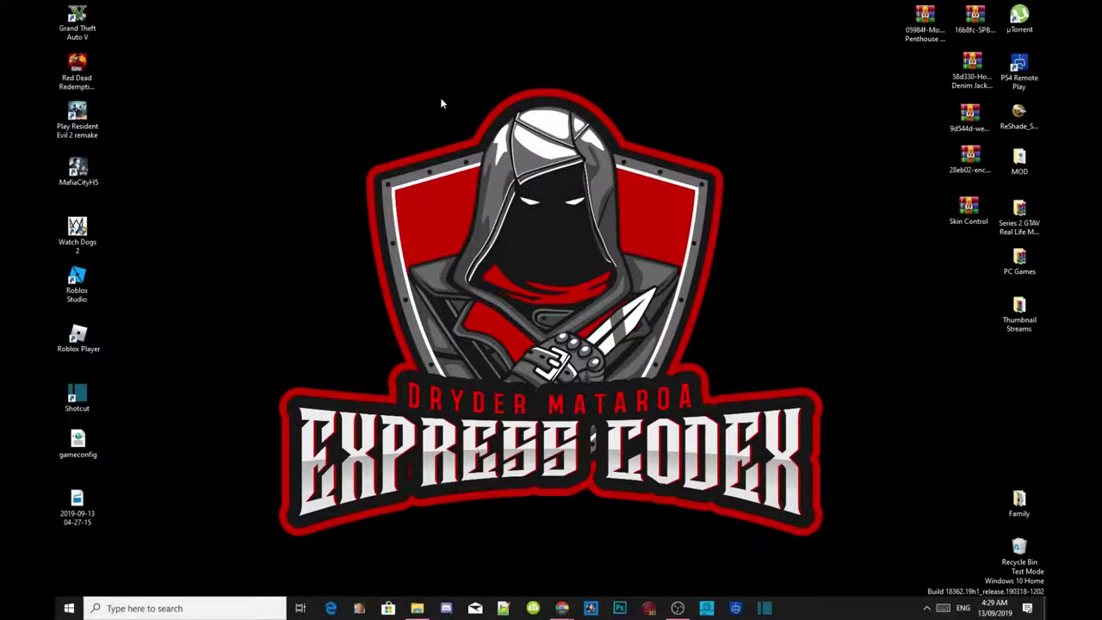
pyautogui.rightClick(81, 17)
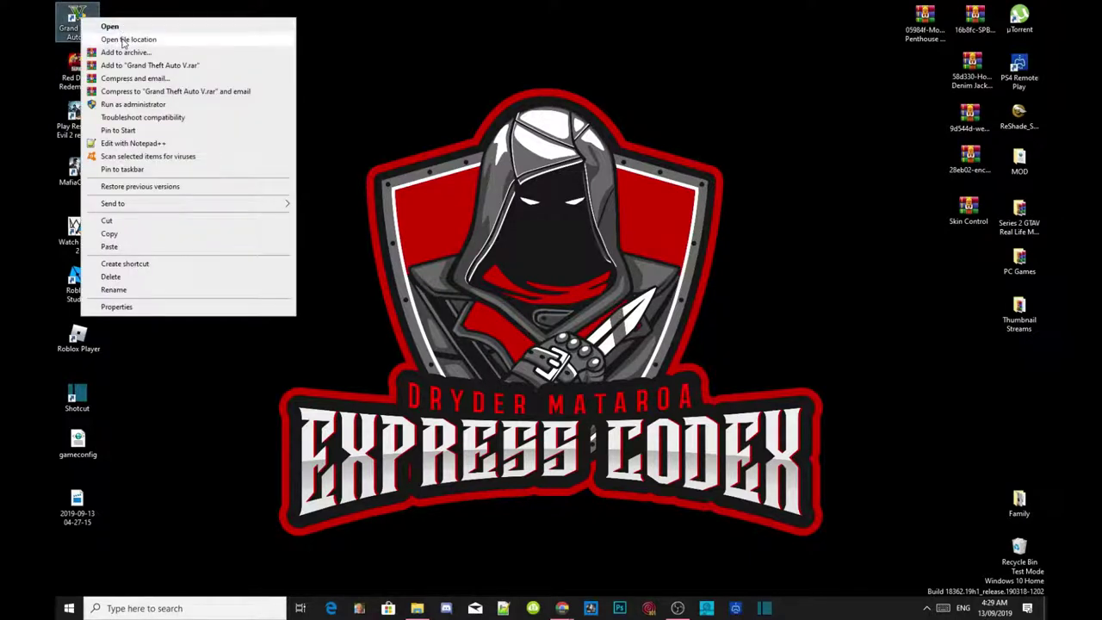
pyautogui.click(124, 39)
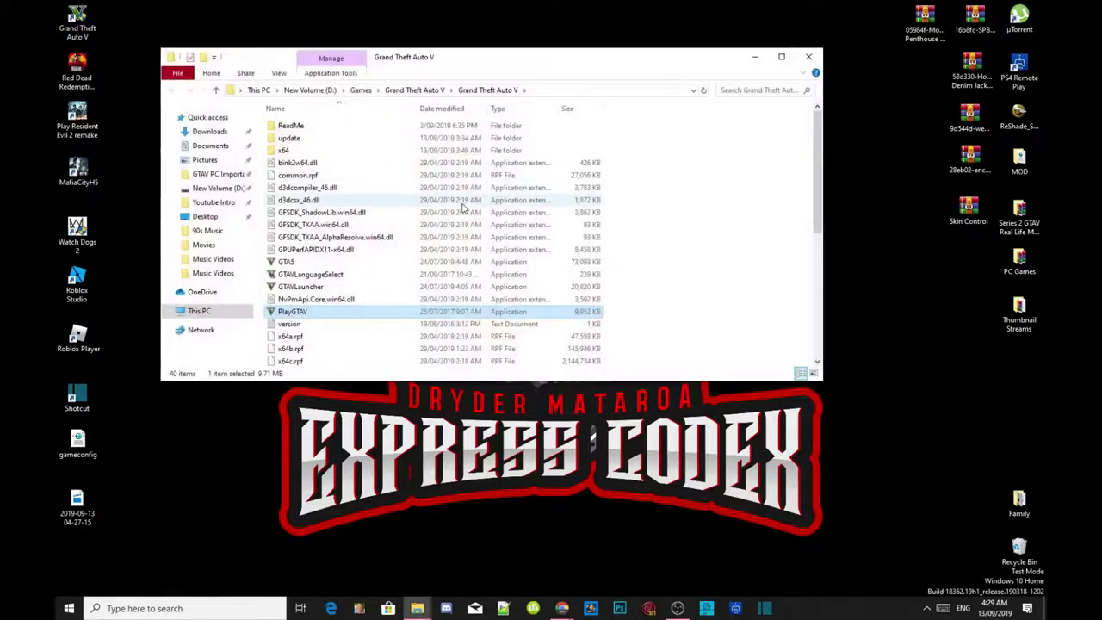
pyautogui.click(781, 57)
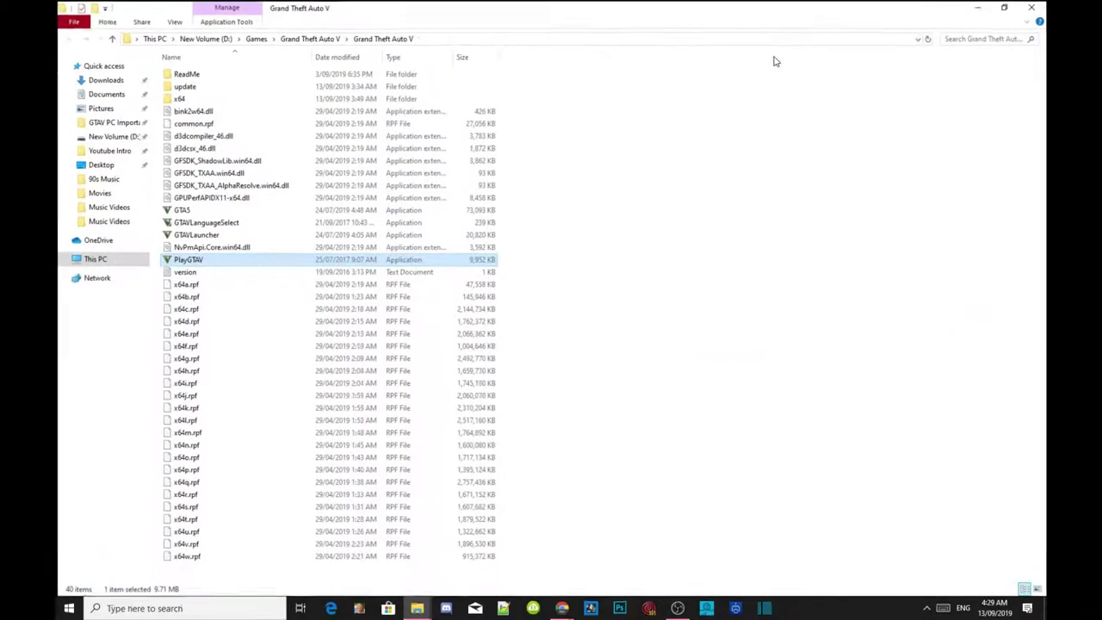
pyautogui.click(710, 169)
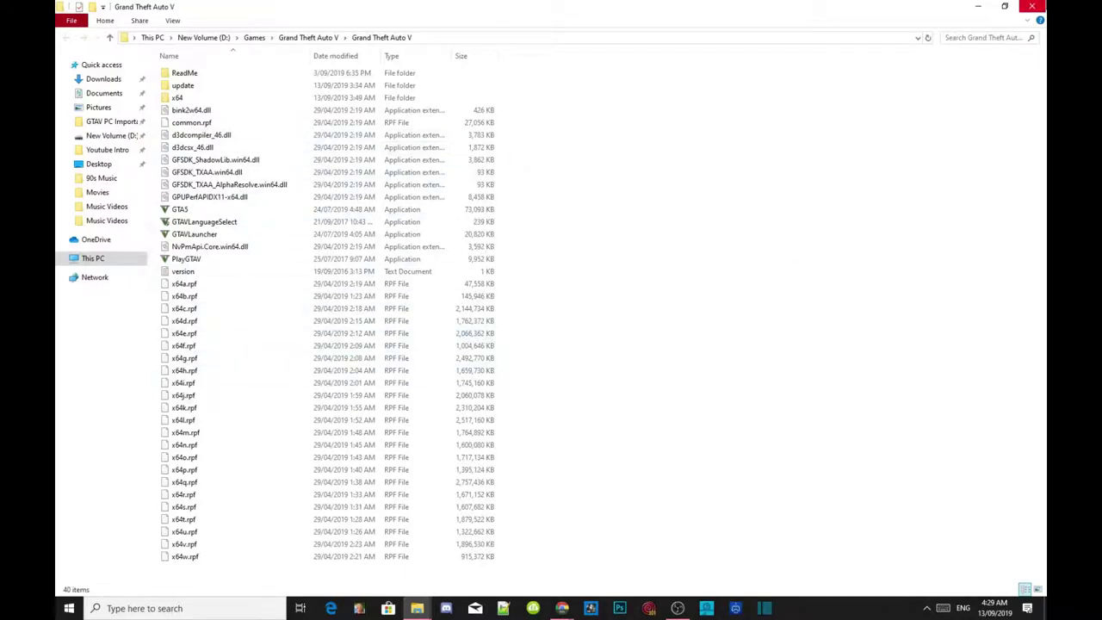
pyautogui.click(1003, 6)
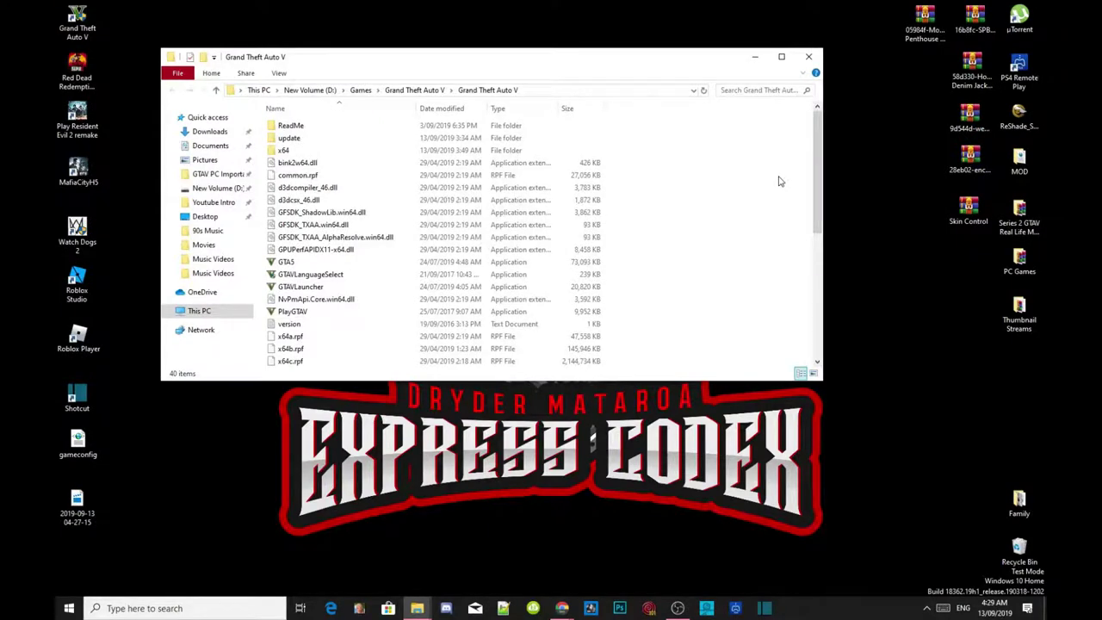
pyautogui.scroll(-7, 779, 180)
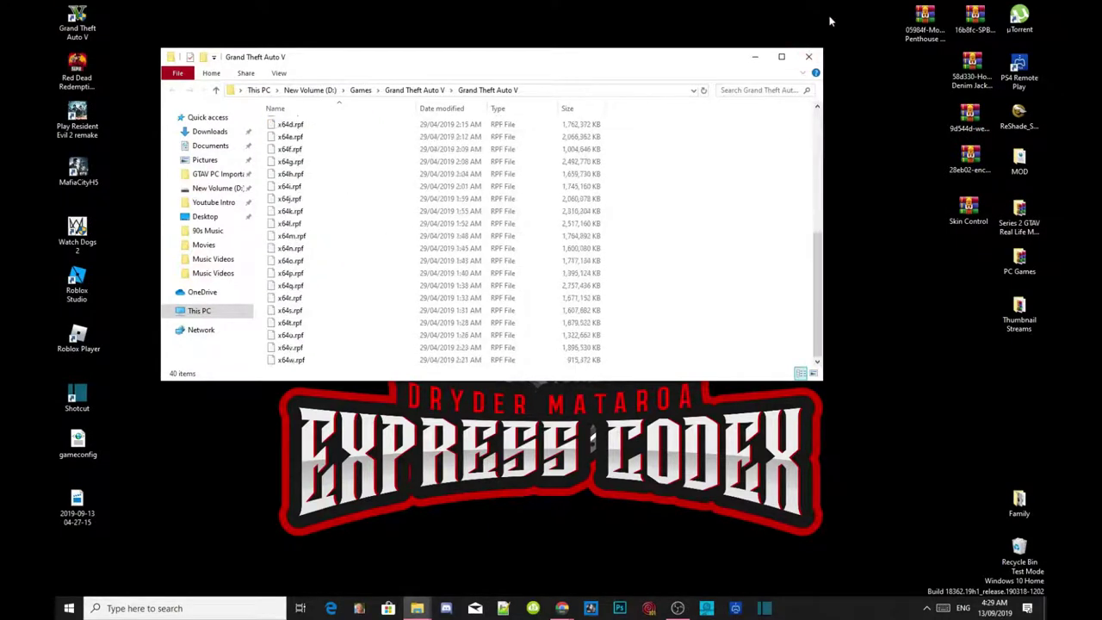
pyautogui.click(808, 57)
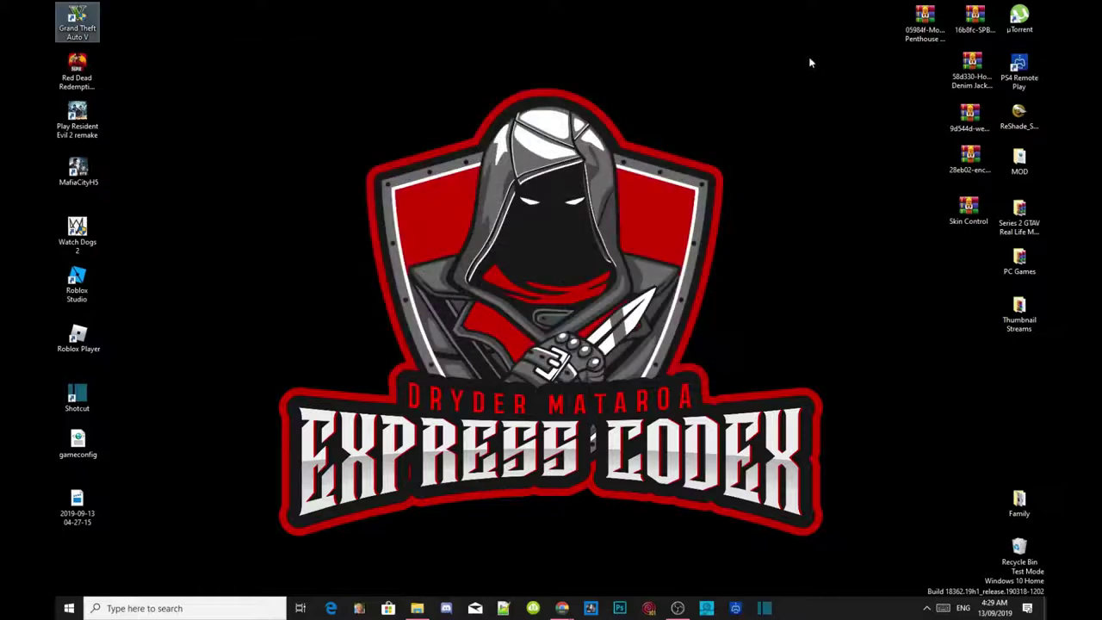
# - Briefly bring back the browser showing the OpenIV site, then return to the desktop
pyautogui.click(650, 238)
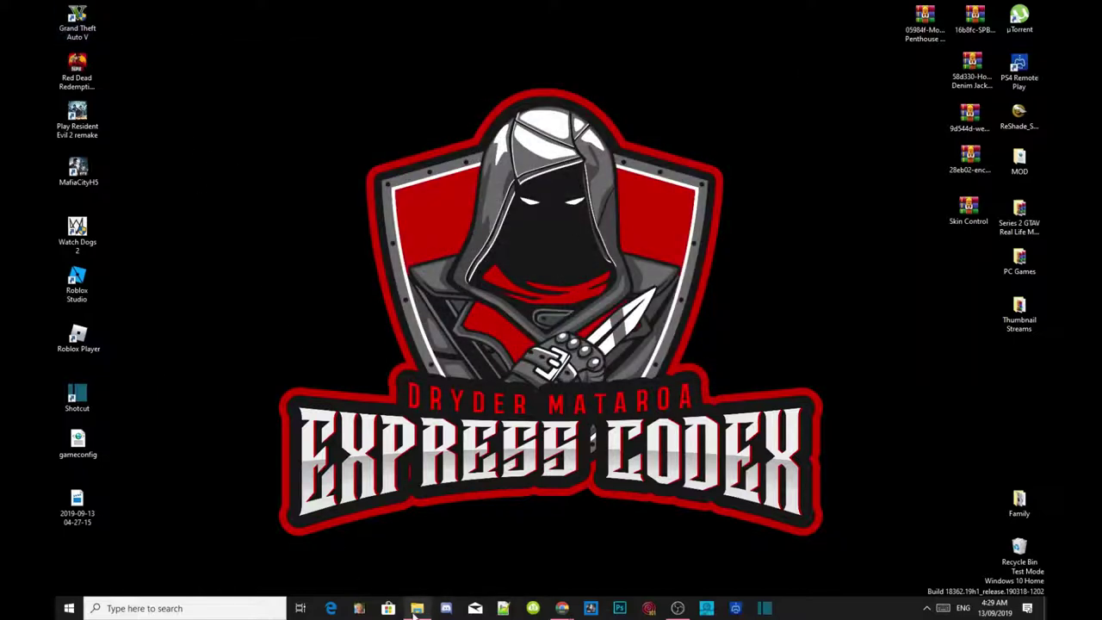
pyautogui.moveTo(415, 611)
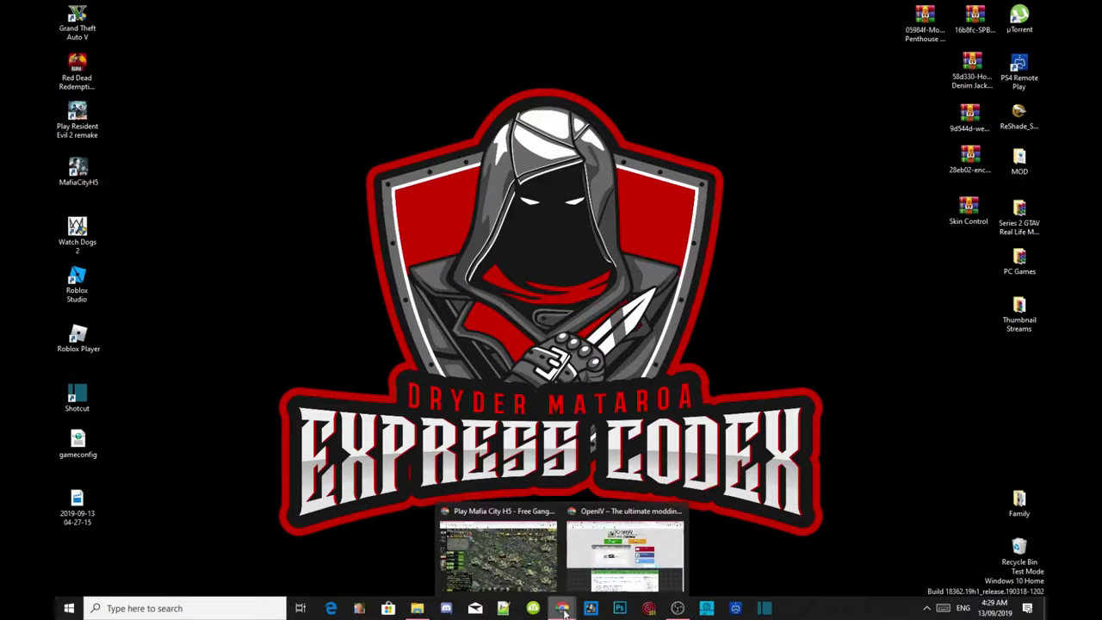
pyautogui.click(634, 554)
pyautogui.click(979, 10)
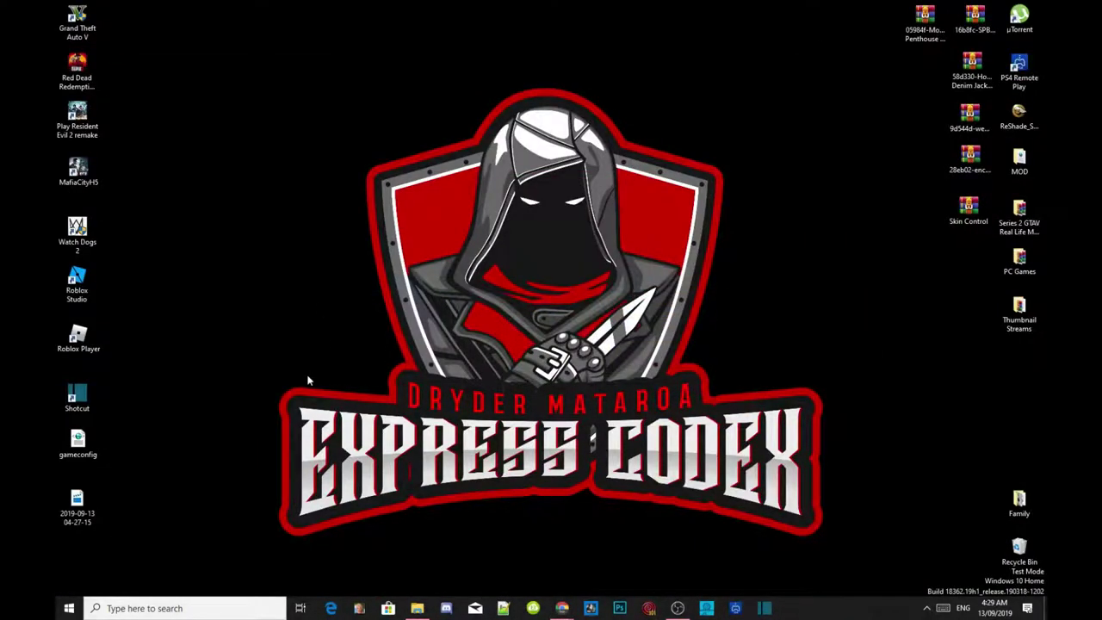
# - Launch the OpenIV setup from its download folder, keep English, and accept the license
pyautogui.click(416, 607)
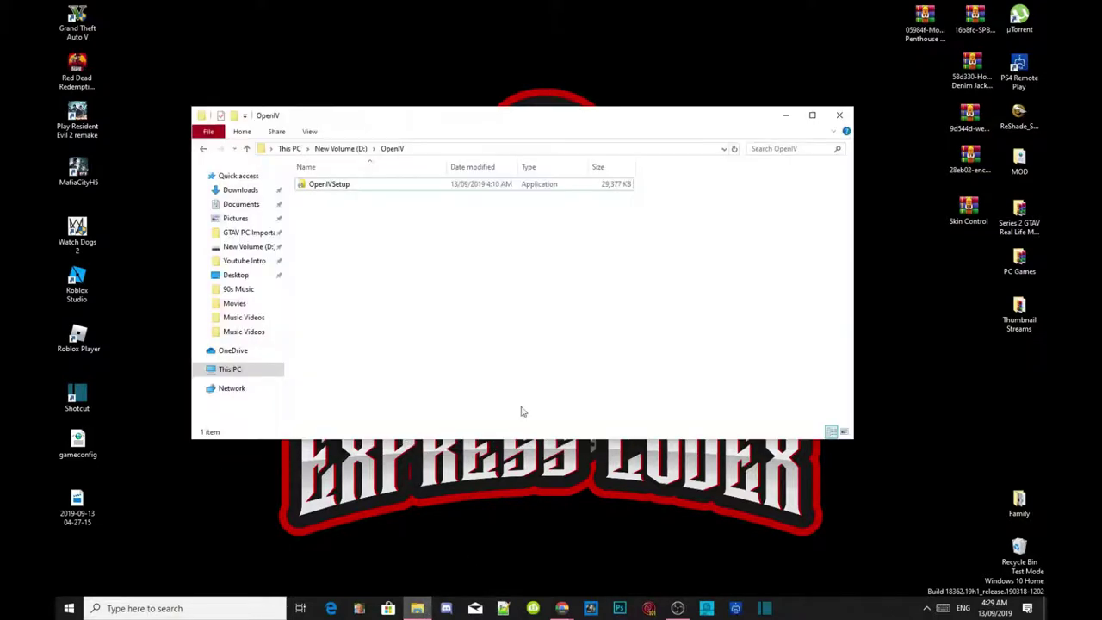
pyautogui.doubleClick(328, 185)
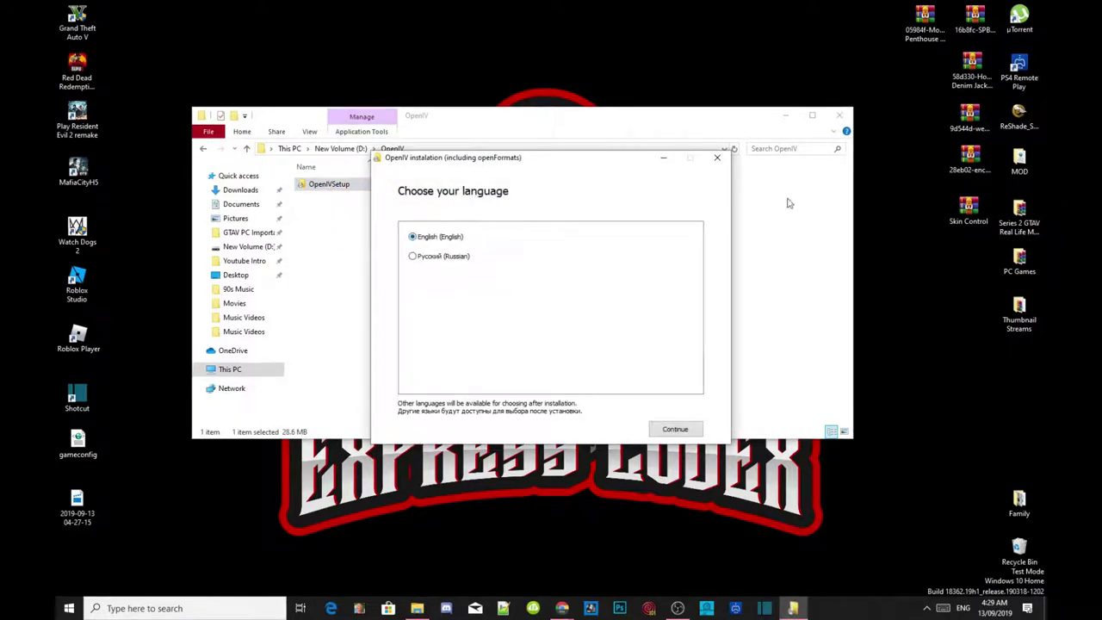
pyautogui.click(793, 120)
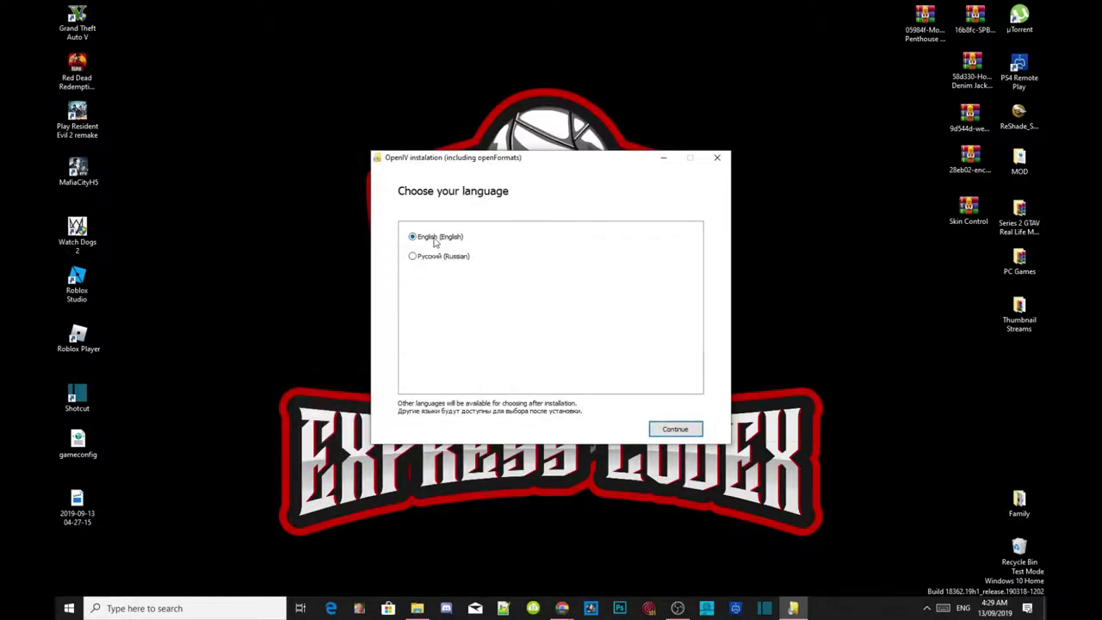
pyautogui.click(675, 430)
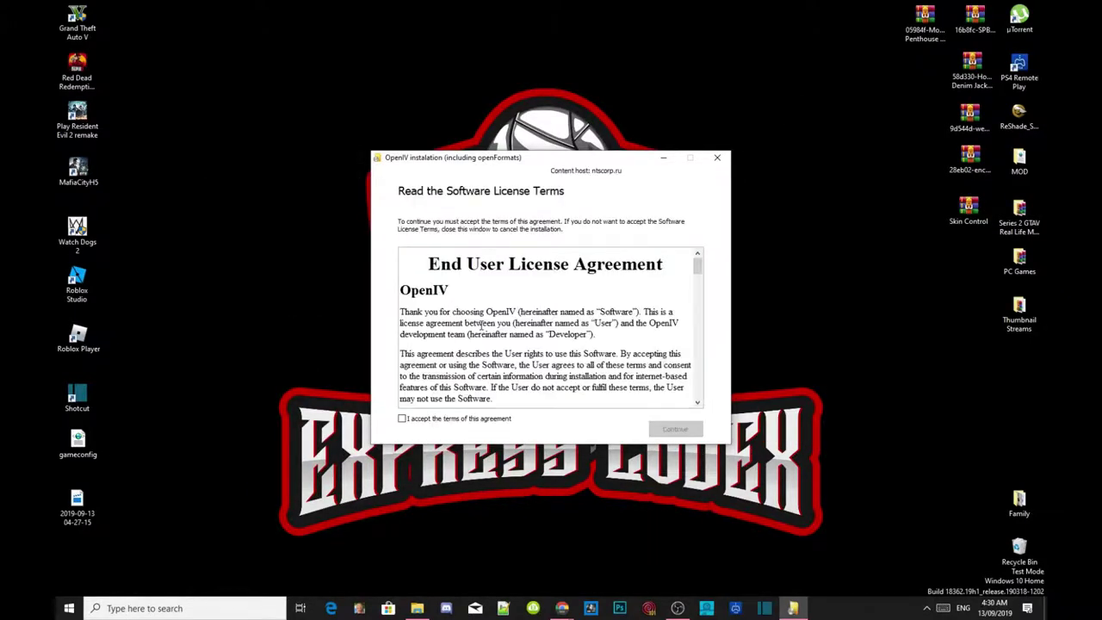
pyautogui.scroll(-20, 518, 306)
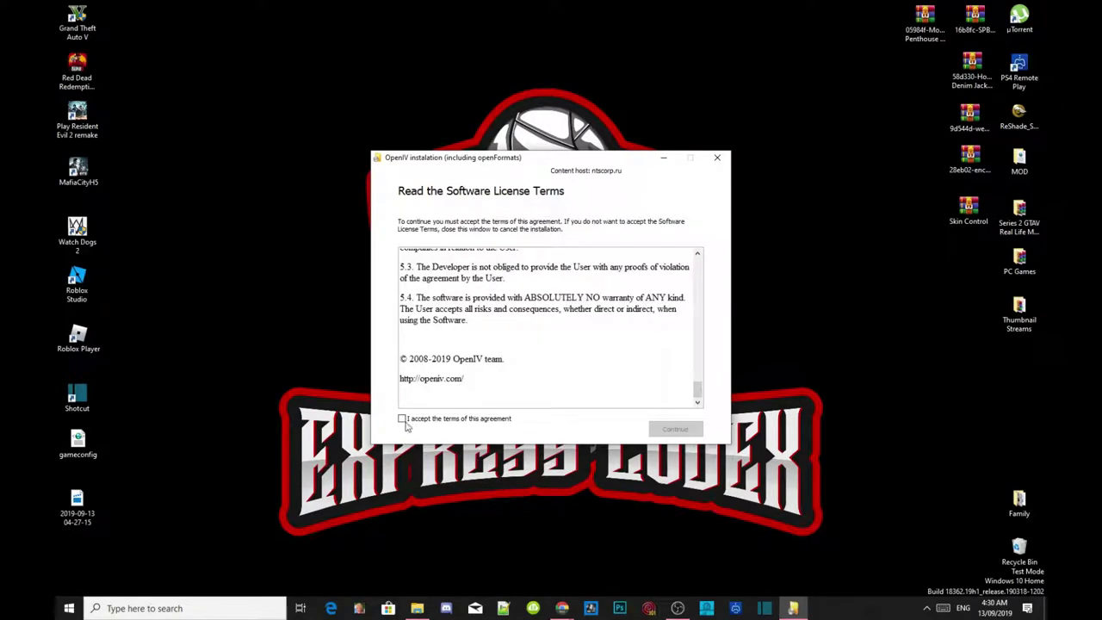
pyautogui.click(403, 420)
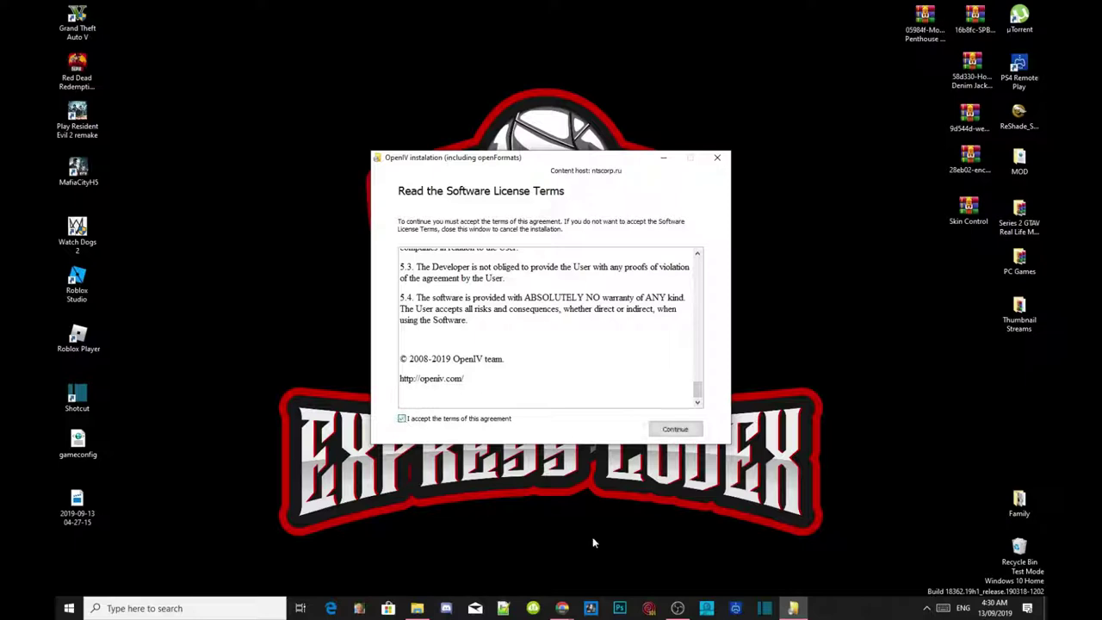
# - Enable running OpenIV after installation, start the install and approve the 24.3 Mb download
pyautogui.click(684, 434)
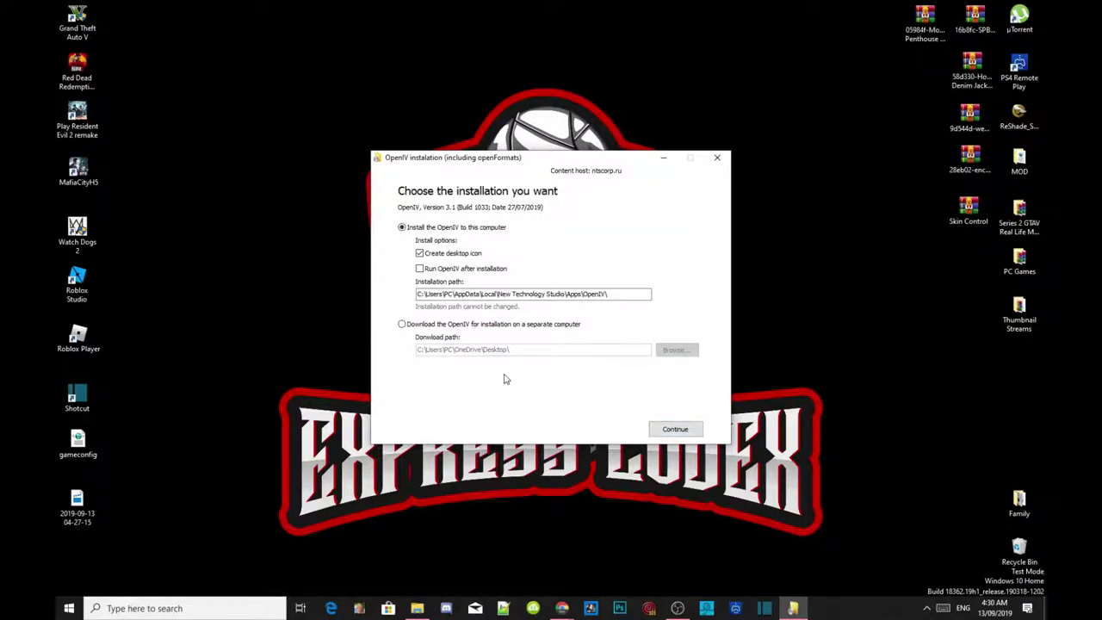
pyautogui.click(420, 269)
pyautogui.click(675, 429)
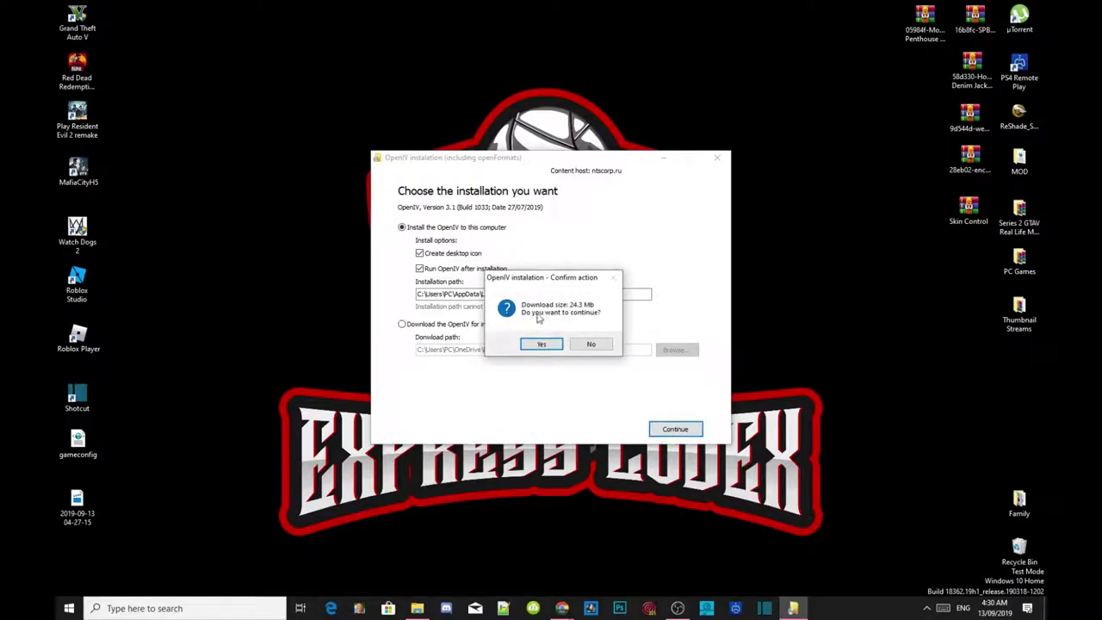
pyautogui.click(541, 344)
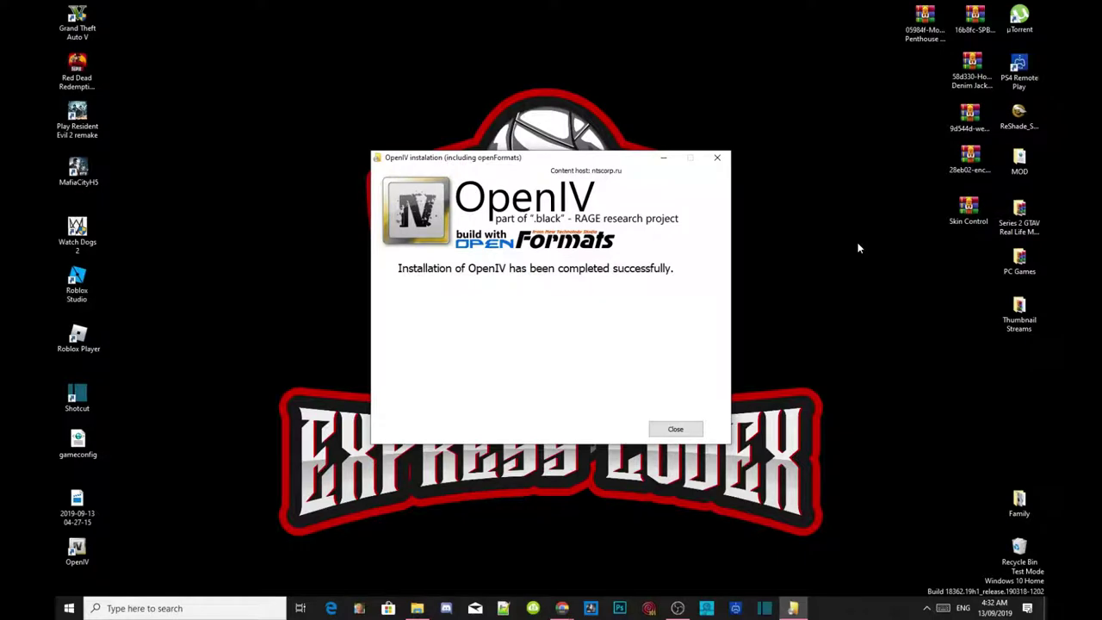
# - Choose GTA V for Windows and set the game folder to D:\Games\Grand Theft Auto V\Grand Theft Auto V
pyautogui.click(674, 430)
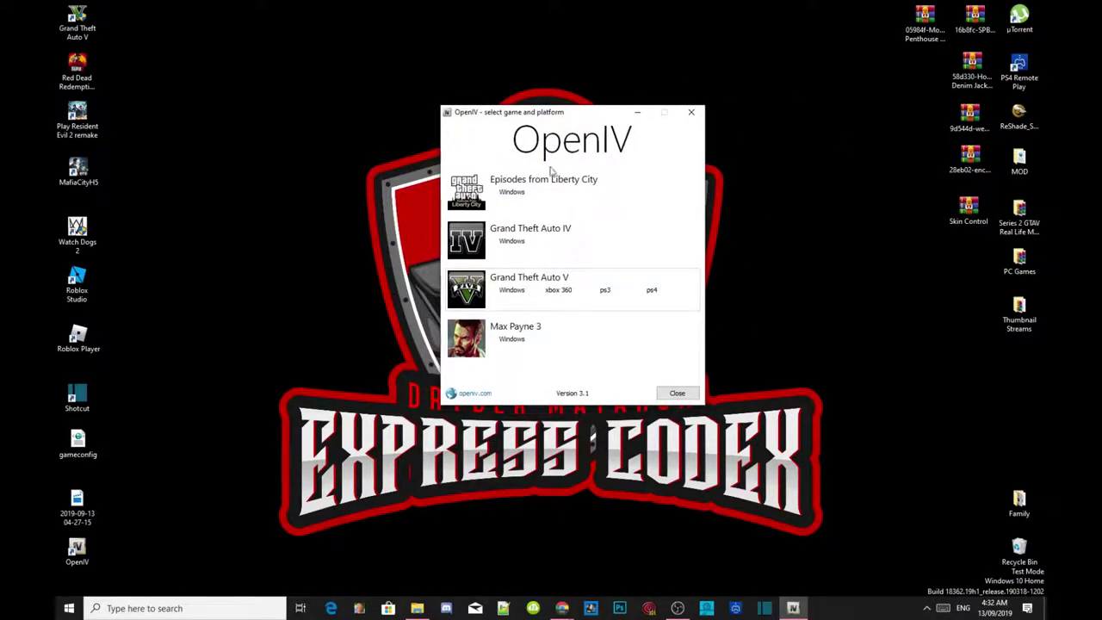
pyautogui.click(513, 290)
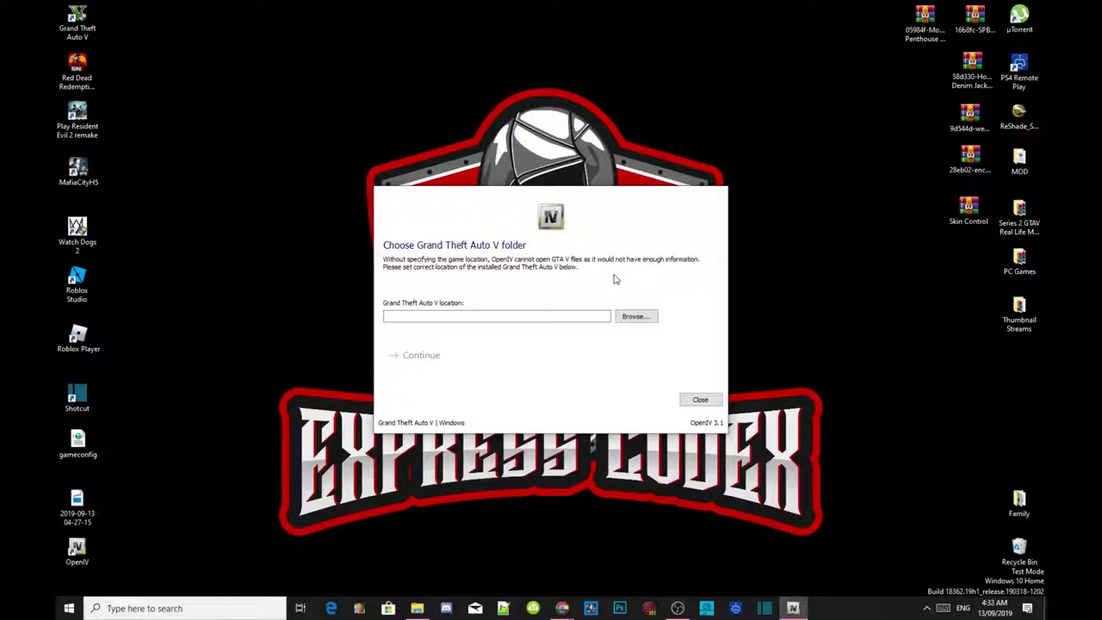
pyautogui.click(633, 317)
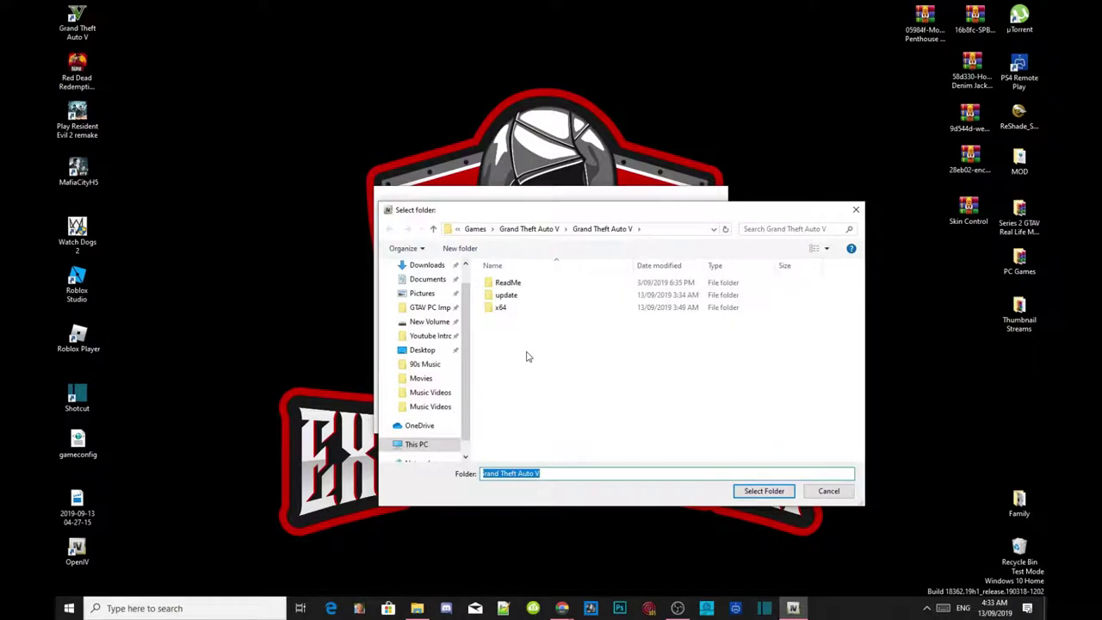
pyautogui.click(528, 356)
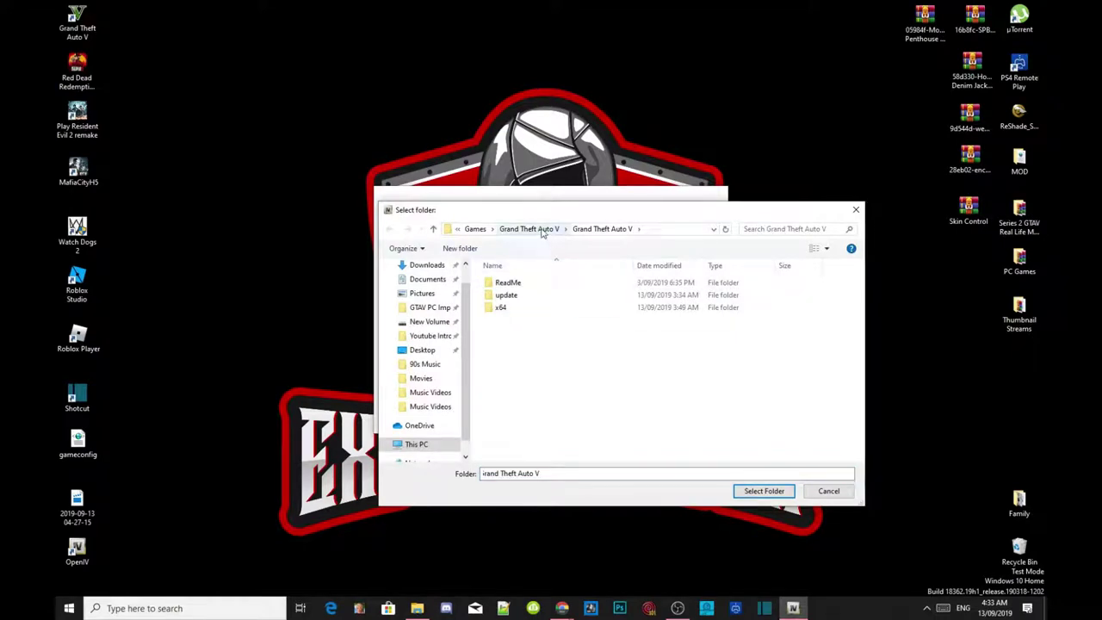
pyautogui.click(422, 322)
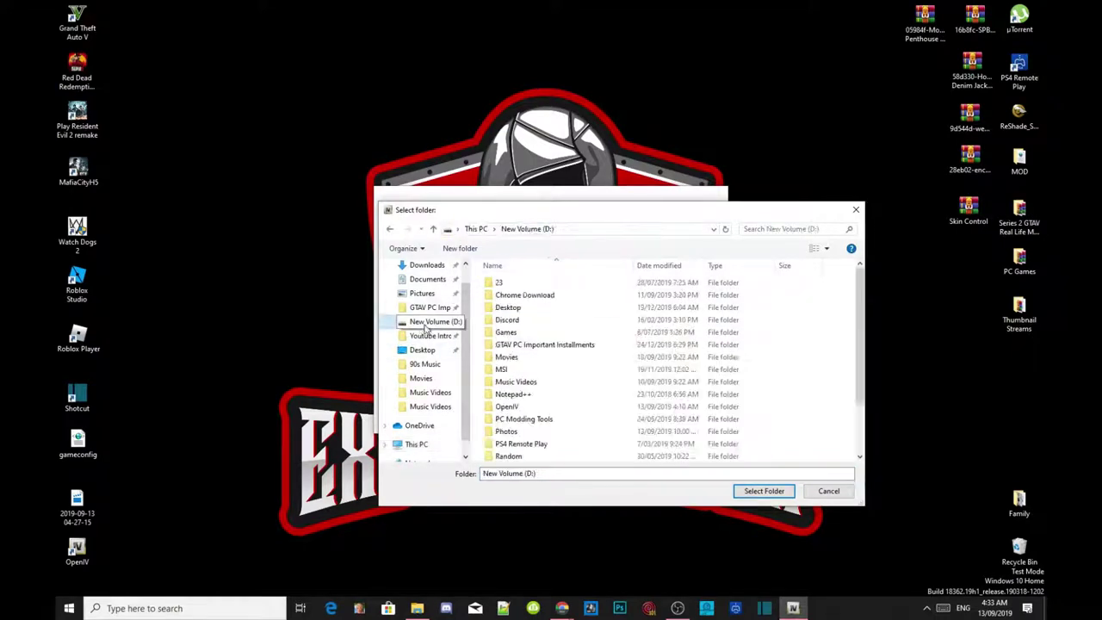
pyautogui.doubleClick(508, 333)
pyautogui.doubleClick(547, 308)
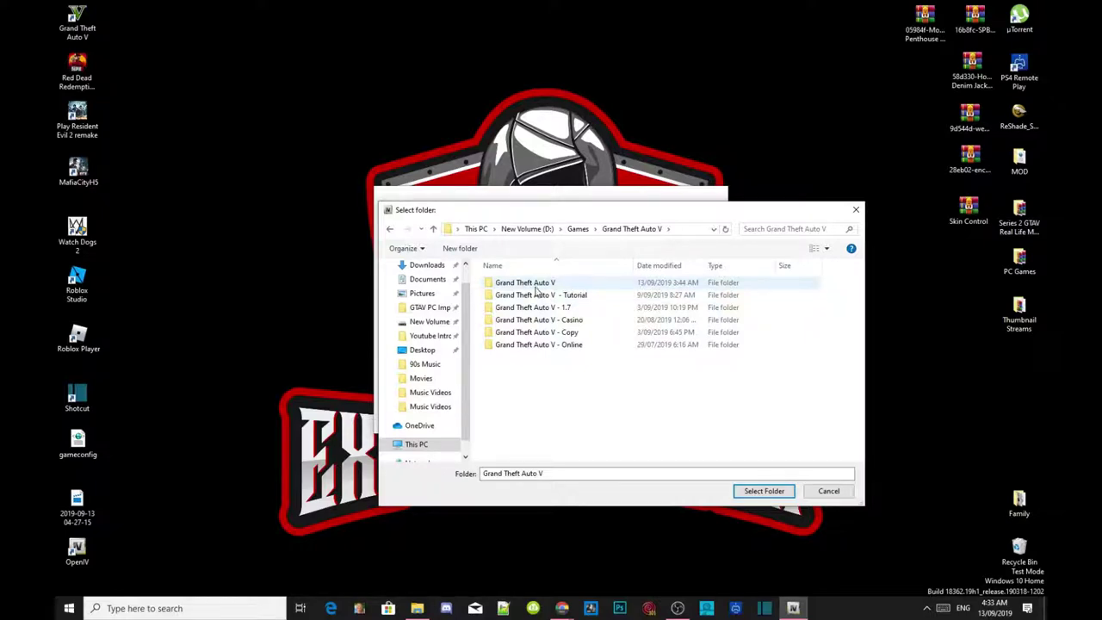
pyautogui.click(535, 288)
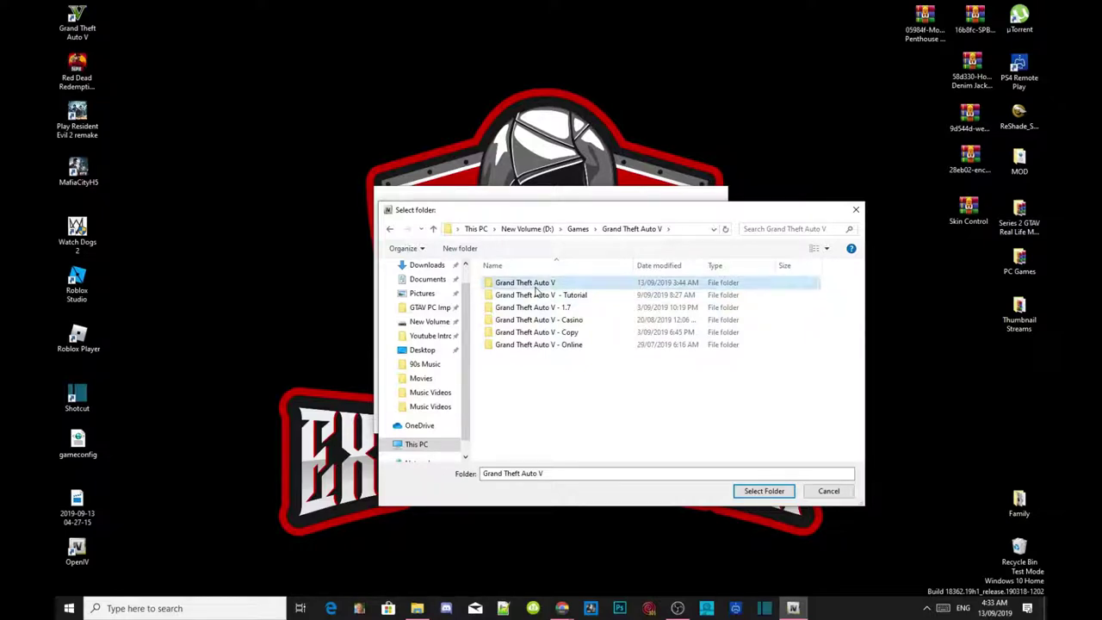
pyautogui.click(761, 492)
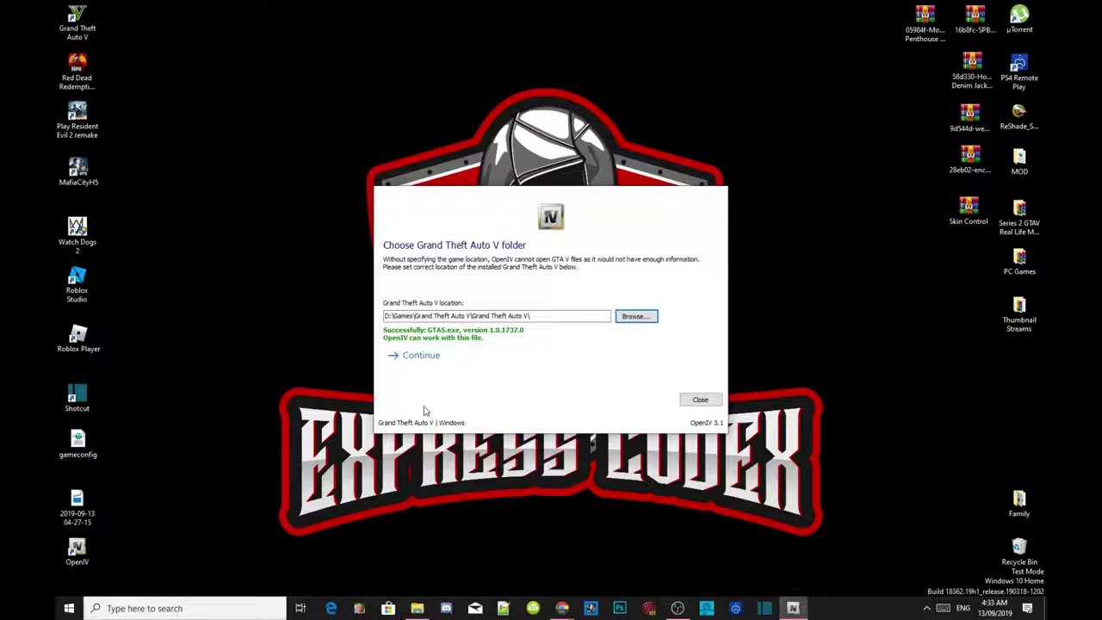
# - Continue past the game location and backup reminder pages, then open the Tools menu once GTA V loads
pyautogui.click(431, 358)
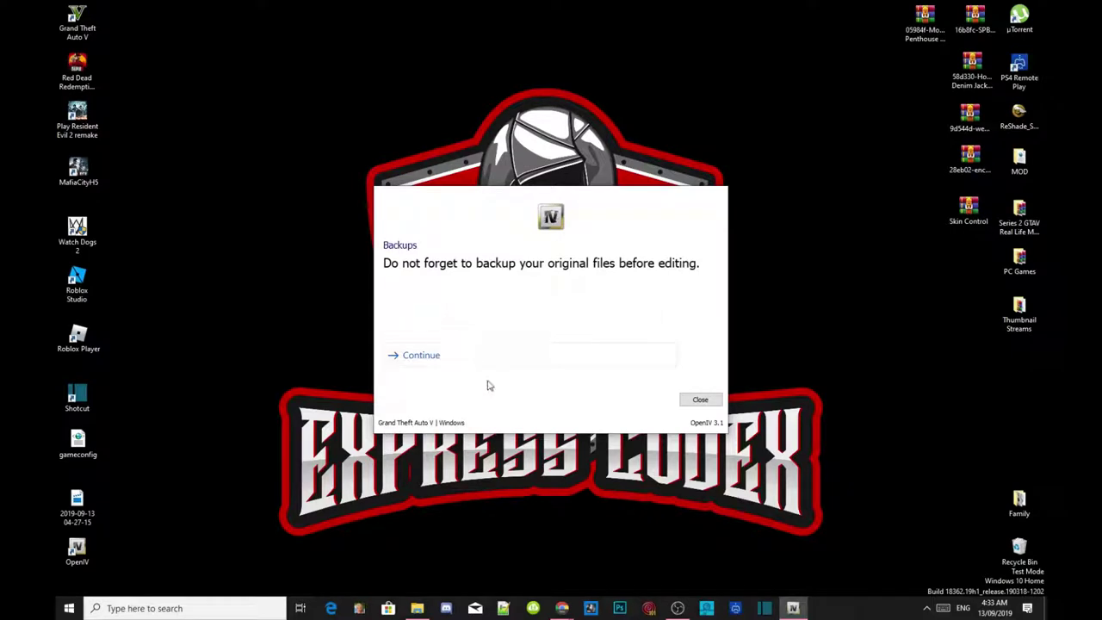
pyautogui.click(430, 356)
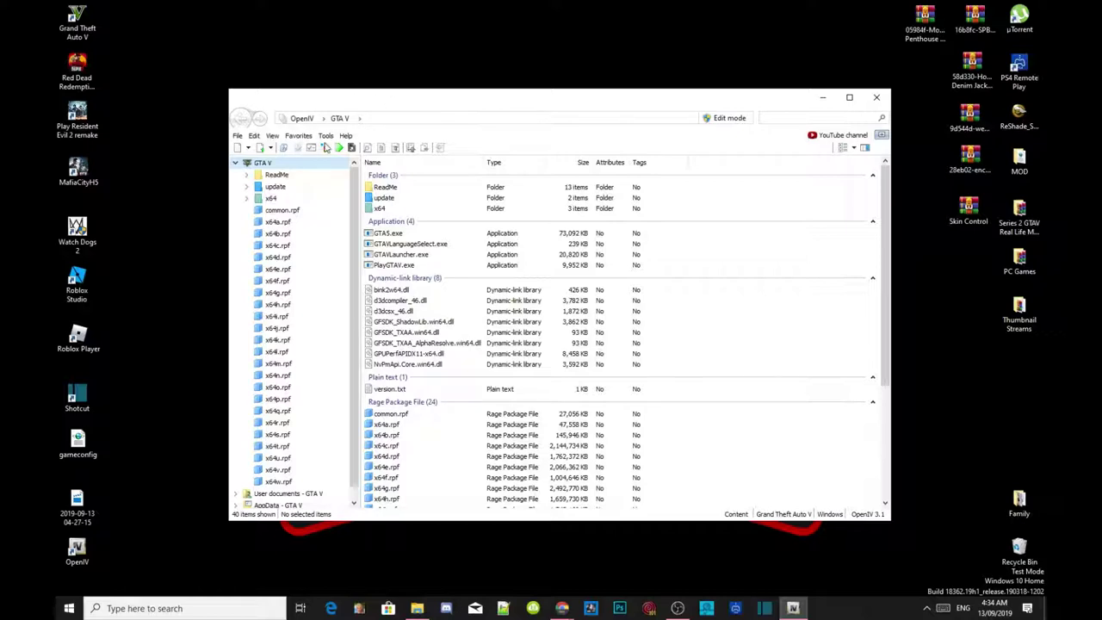
pyautogui.click(326, 135)
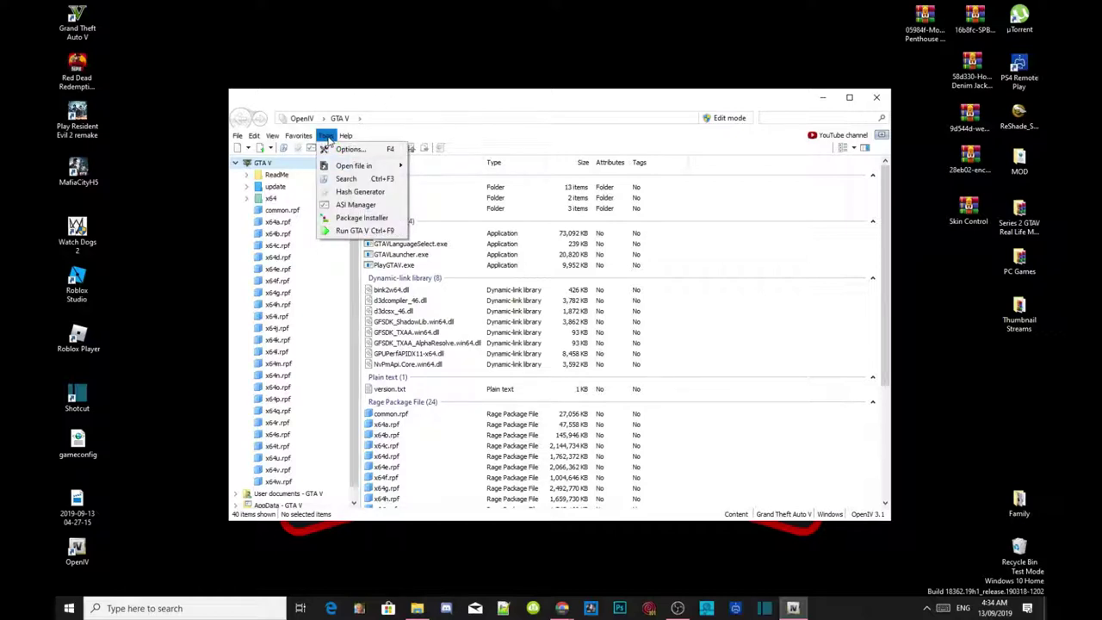
# - In ASI Manager, install ASI Loader, OpenIV.ASI (creating the mods folder) and openCamera
pyautogui.click(349, 205)
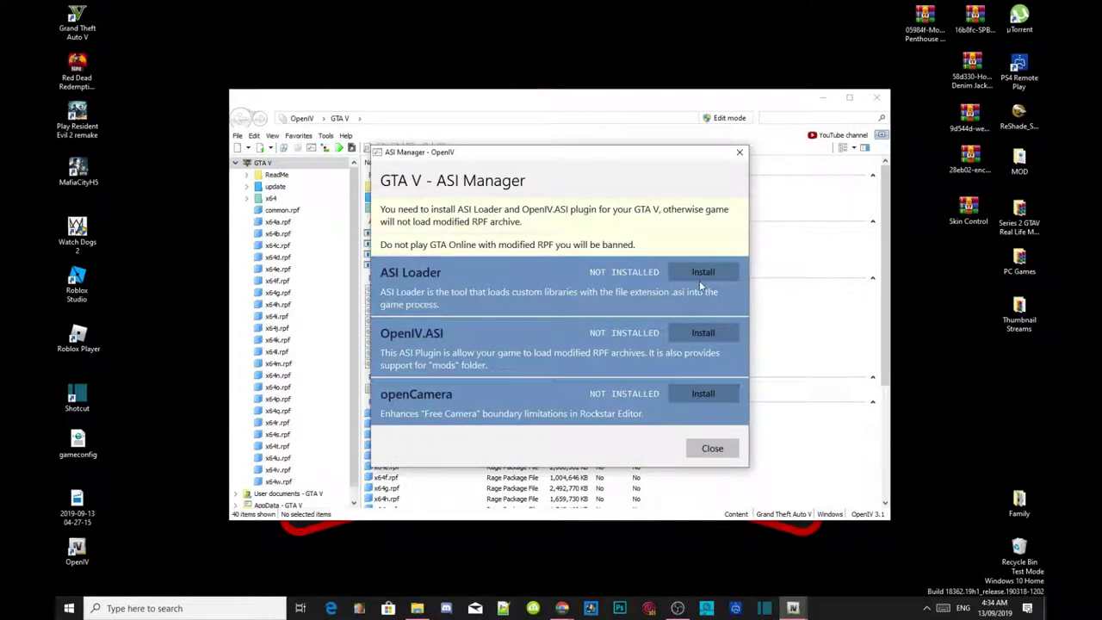
pyautogui.click(701, 272)
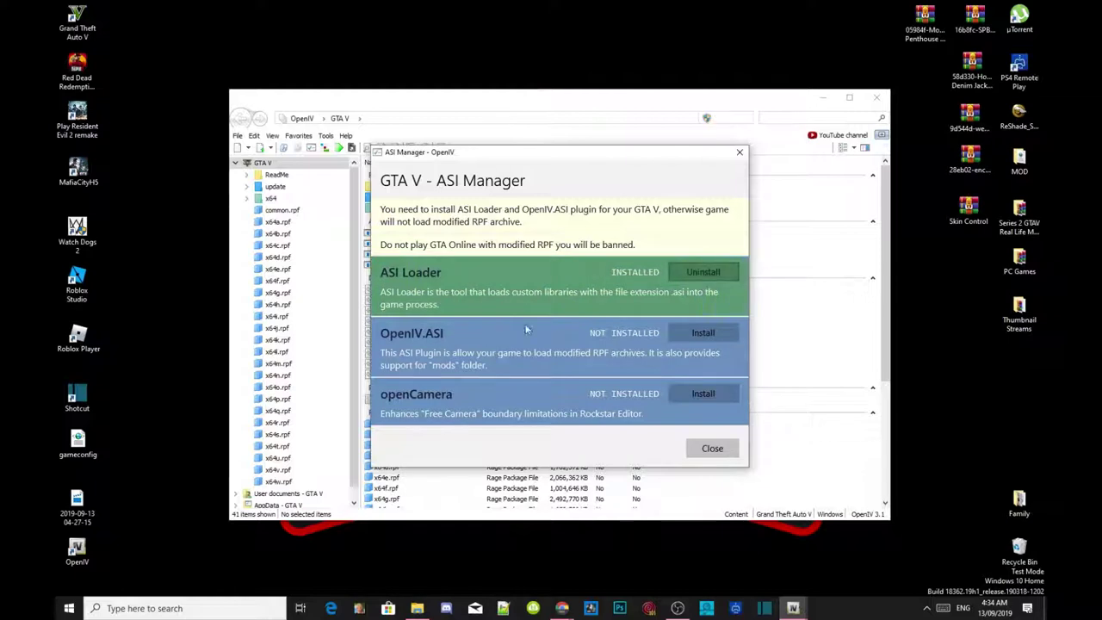
pyautogui.click(698, 334)
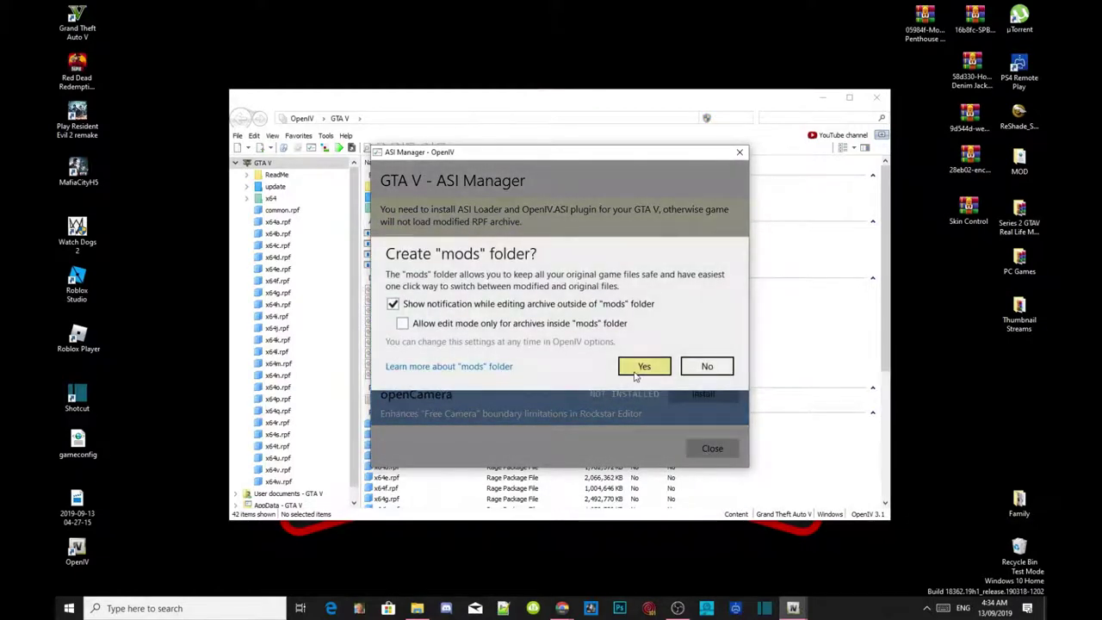
pyautogui.click(639, 367)
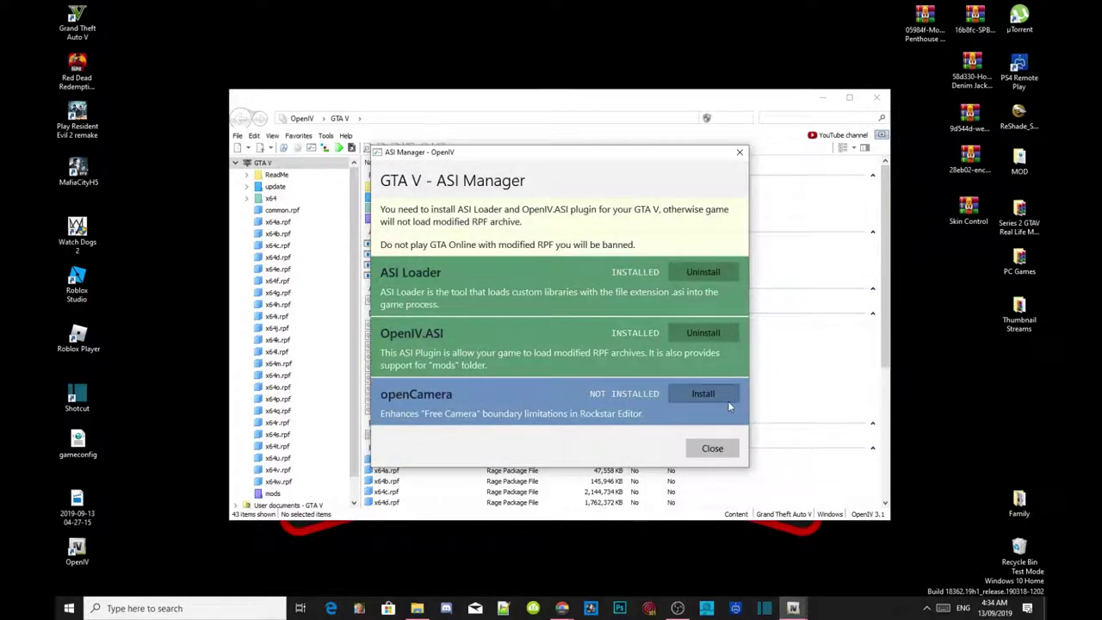
pyautogui.click(706, 394)
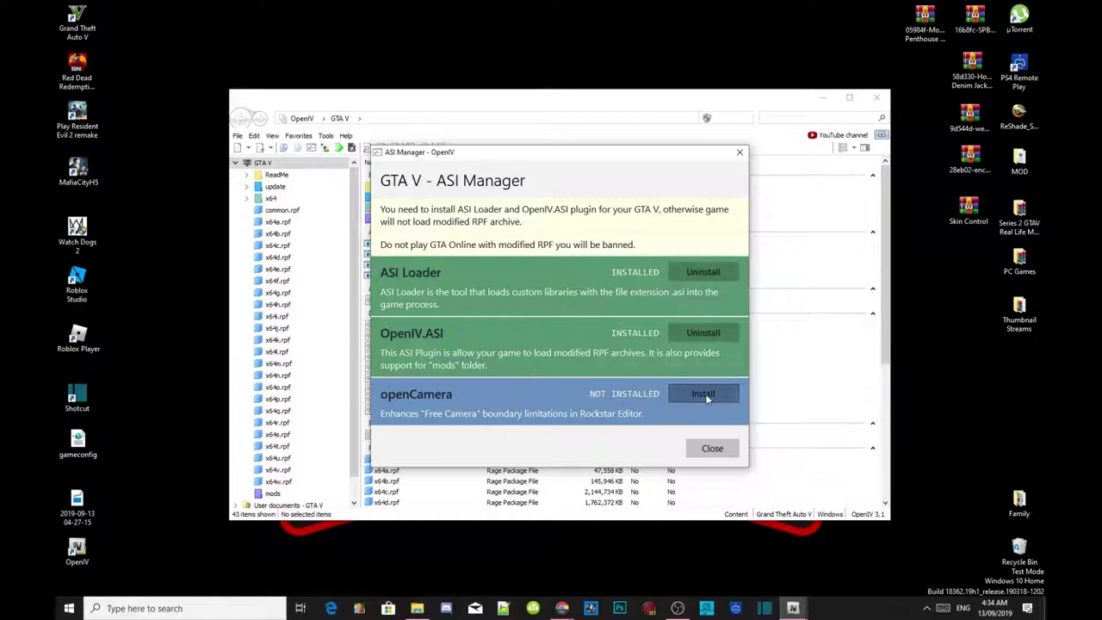
pyautogui.click(712, 449)
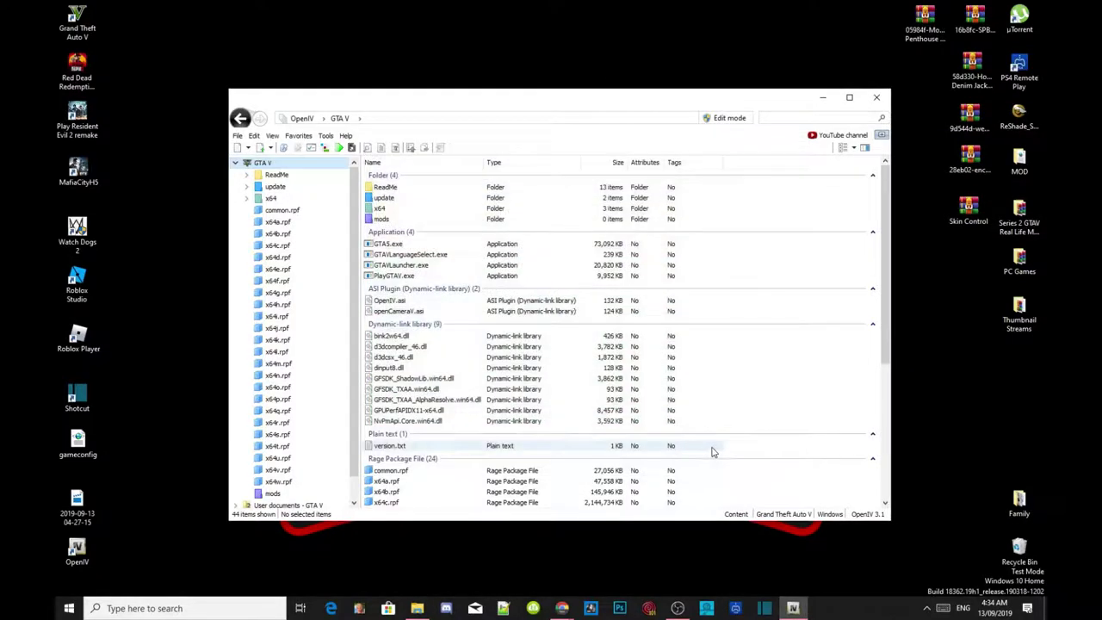
# - Close OpenIV and its setup folder, then open the Grand Theft Auto V shortcut's file location
pyautogui.click(876, 99)
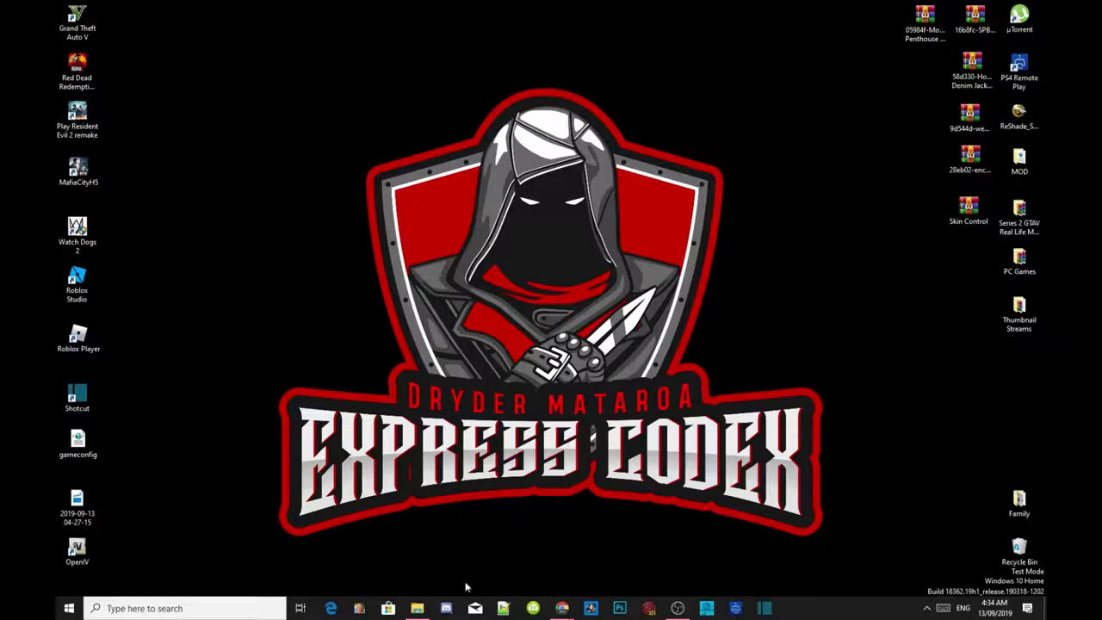
pyautogui.click(416, 608)
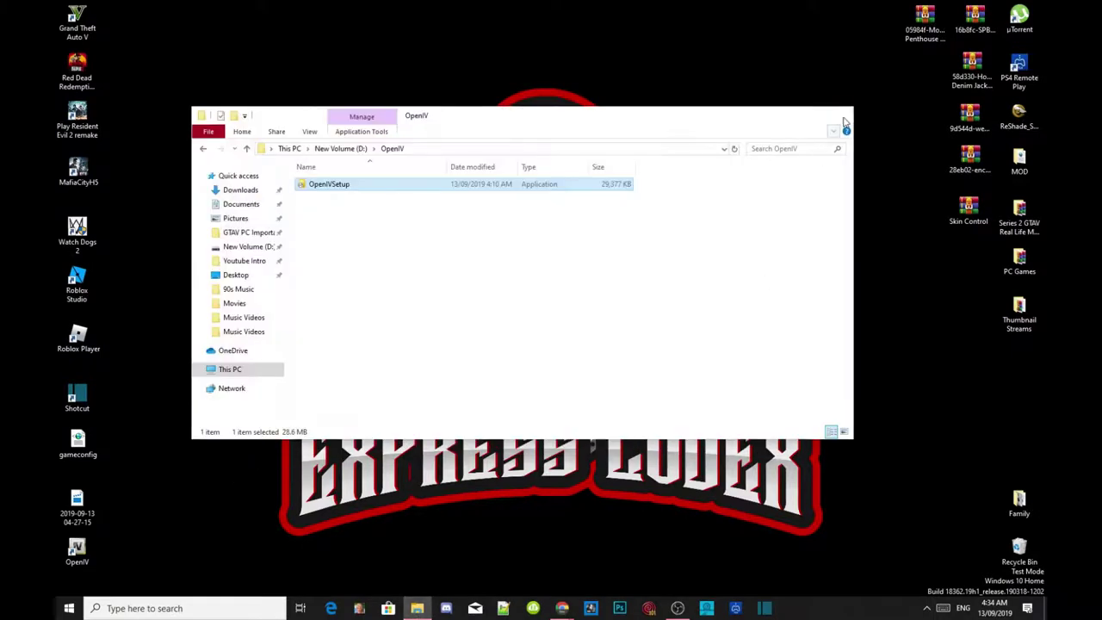
pyautogui.click(844, 120)
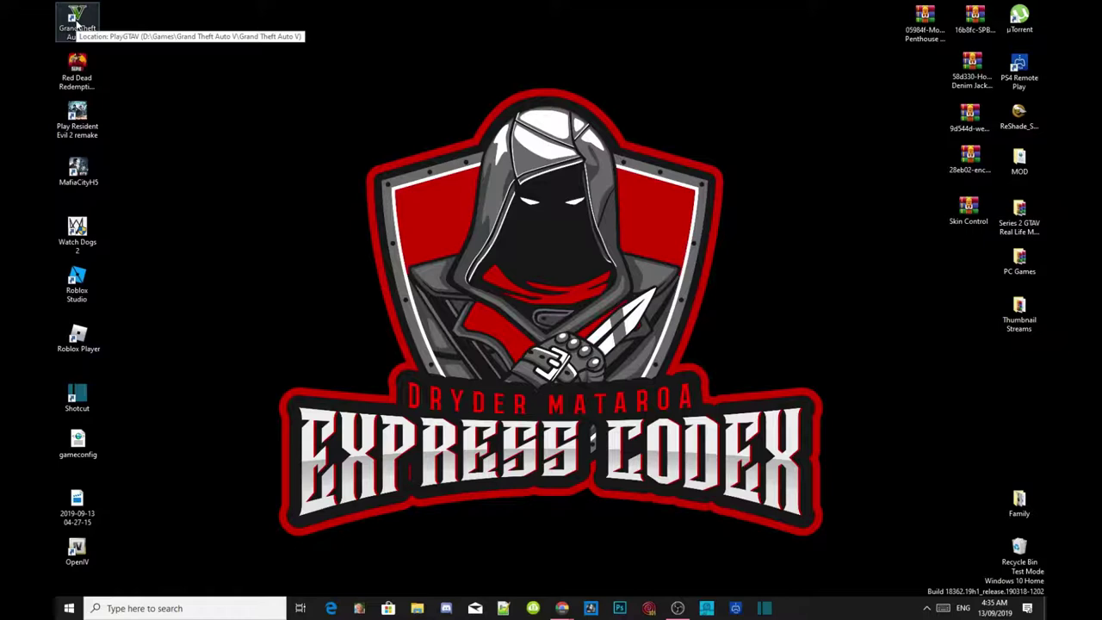
pyautogui.rightClick(76, 26)
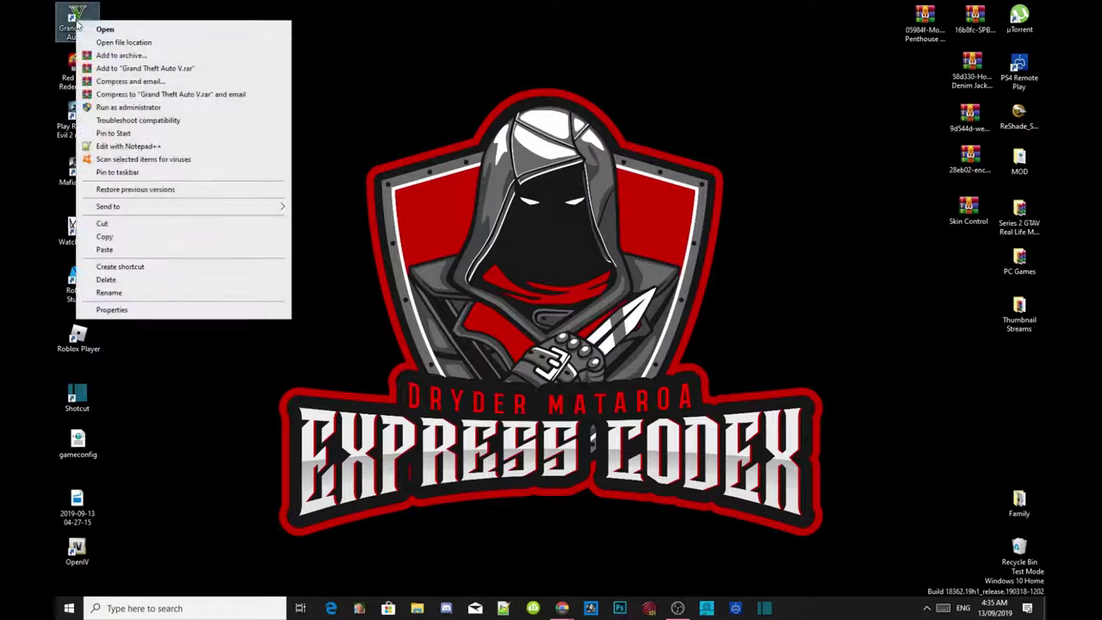
pyautogui.click(132, 46)
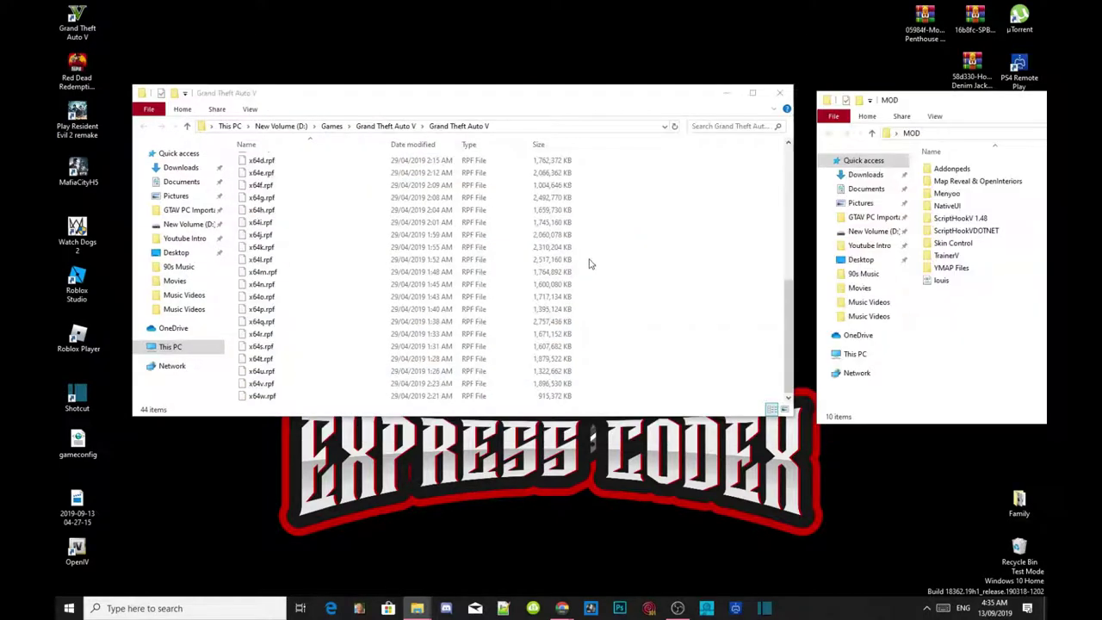
# - Copy dinput8.dll and ScriptHookV.dll from ScriptHookV 1.48\bin into the GTA V folder, replacing dinput8.dll
pyautogui.doubleClick(955, 219)
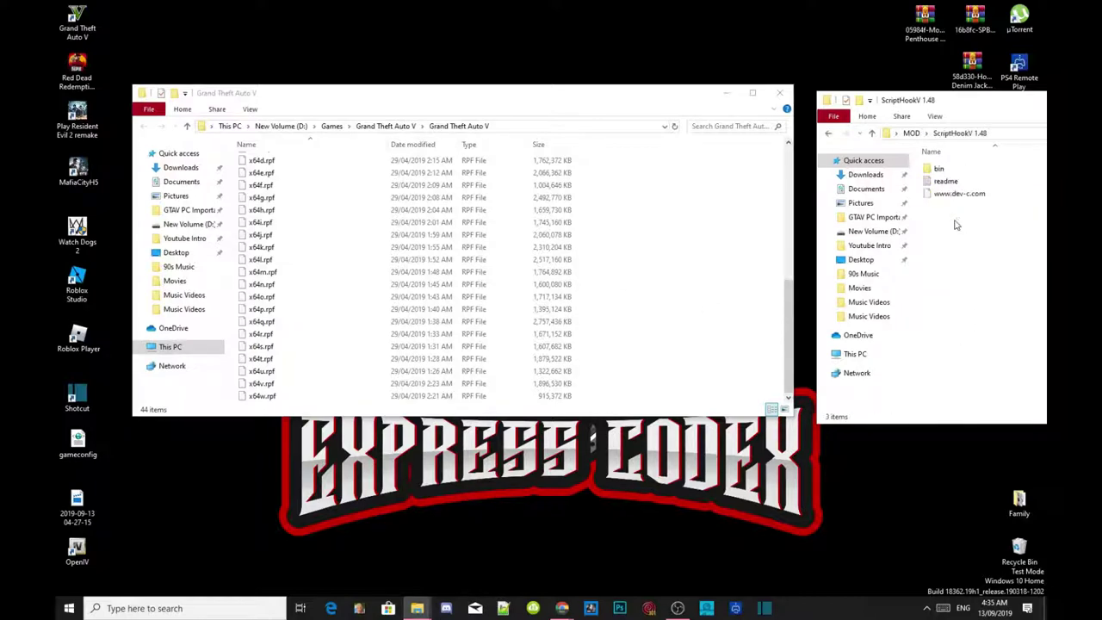
pyautogui.doubleClick(940, 170)
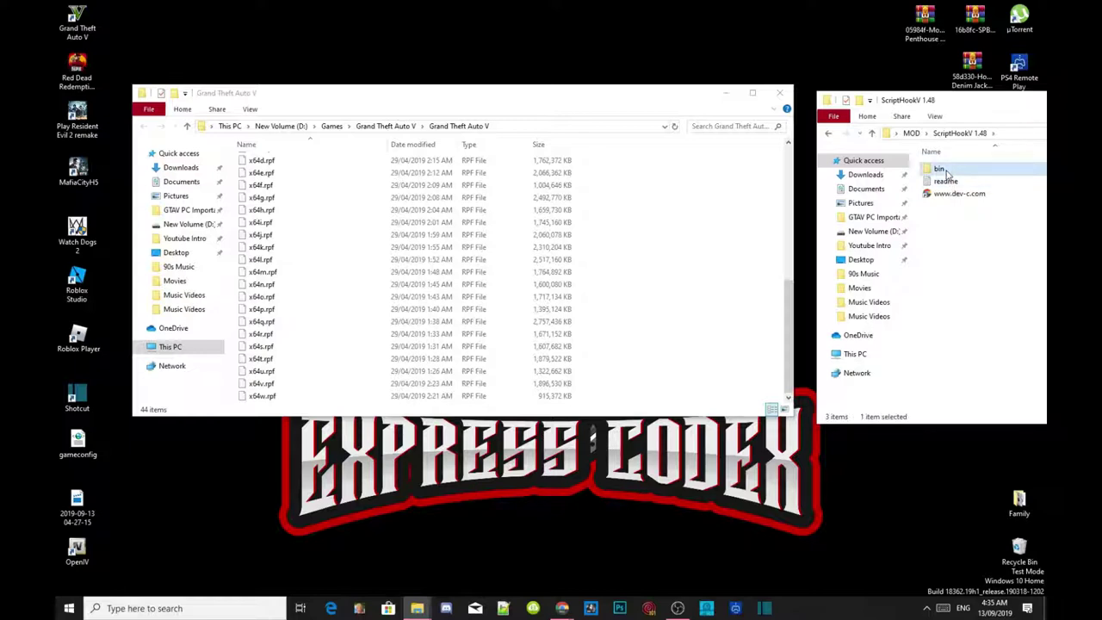
pyautogui.click(946, 169)
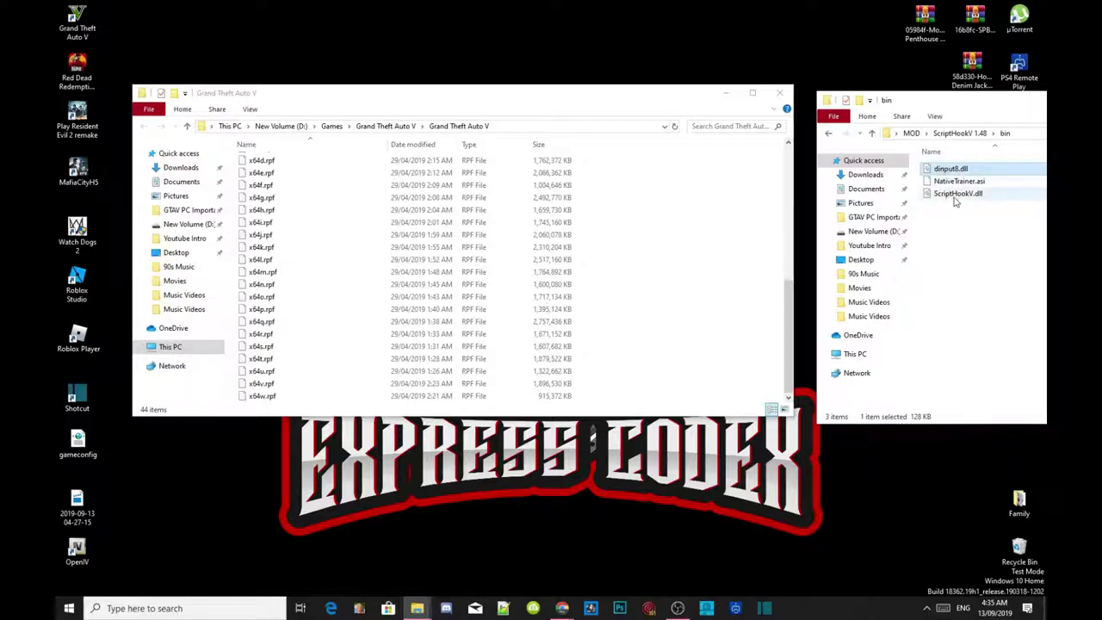
pyautogui.keyDown('ctrl'); pyautogui.click(955, 194); pyautogui.keyUp('ctrl')
pyautogui.moveTo(955, 195); pyautogui.dragTo(679, 270)
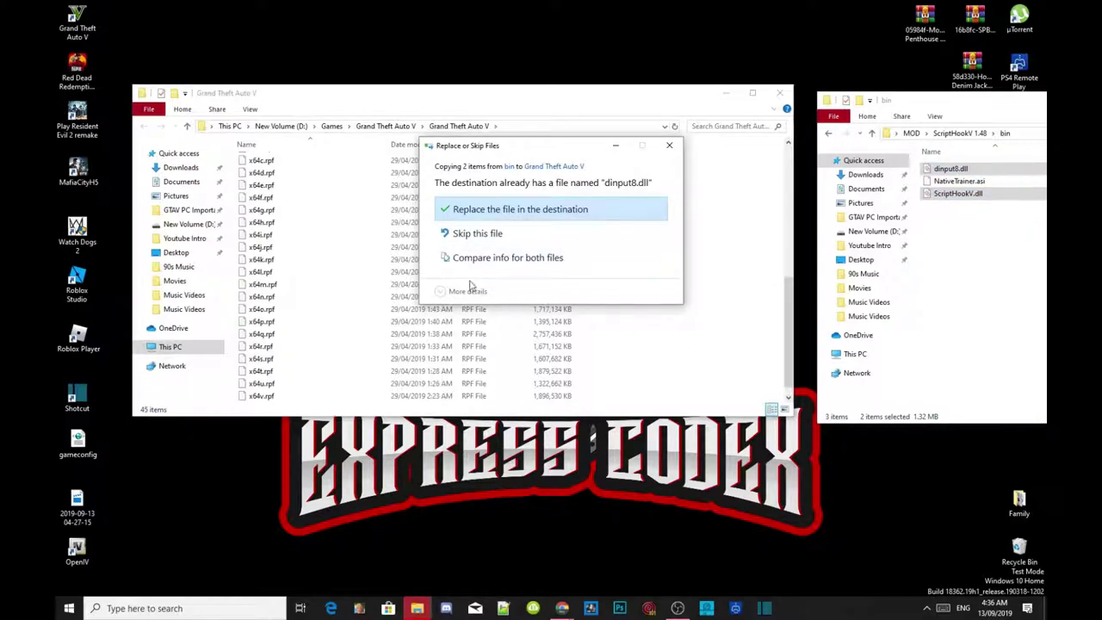
pyautogui.click(562, 212)
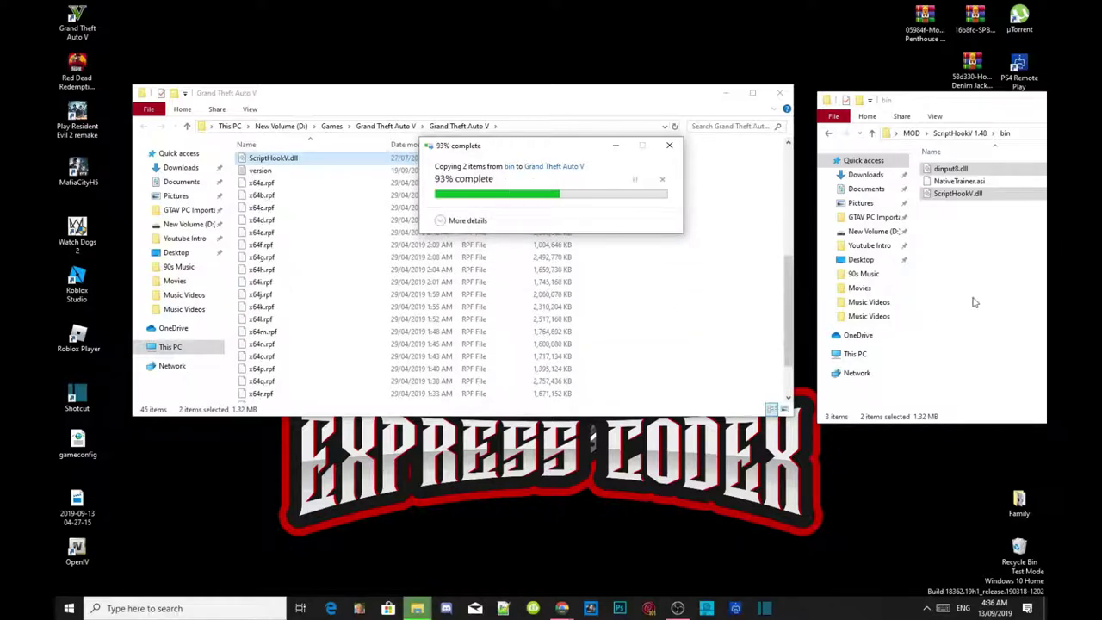
pyautogui.click(833, 135)
pyautogui.click(832, 134)
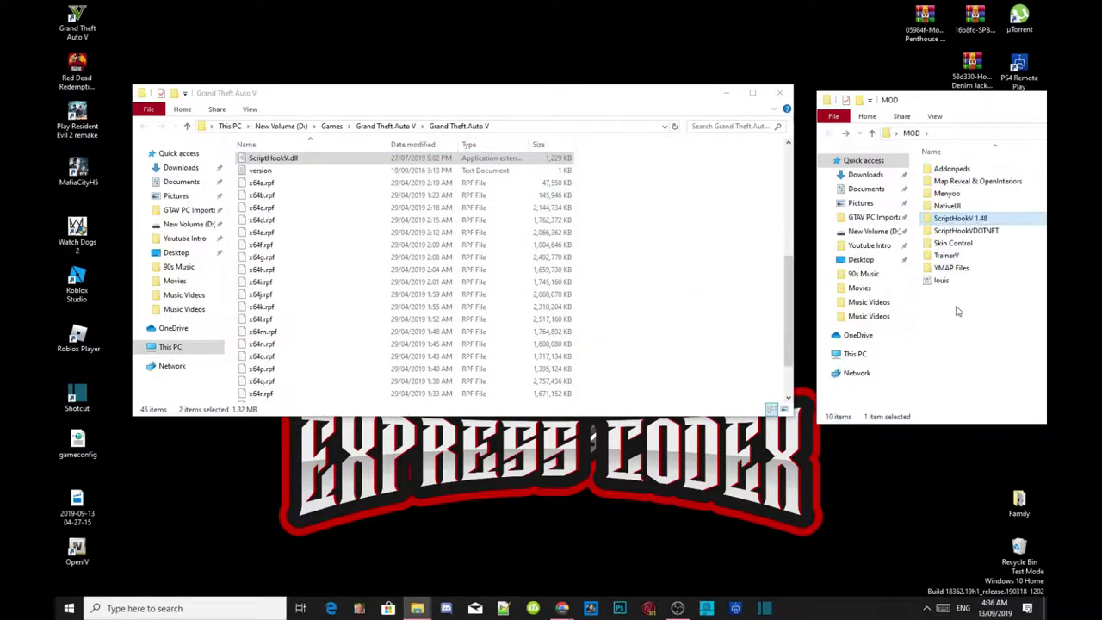
# - Copy the four ScriptHookVDotNet files (.asi, 2.dll, 2.pdb, 2 XML) into the Grand Theft Auto V folder
pyautogui.doubleClick(960, 233)
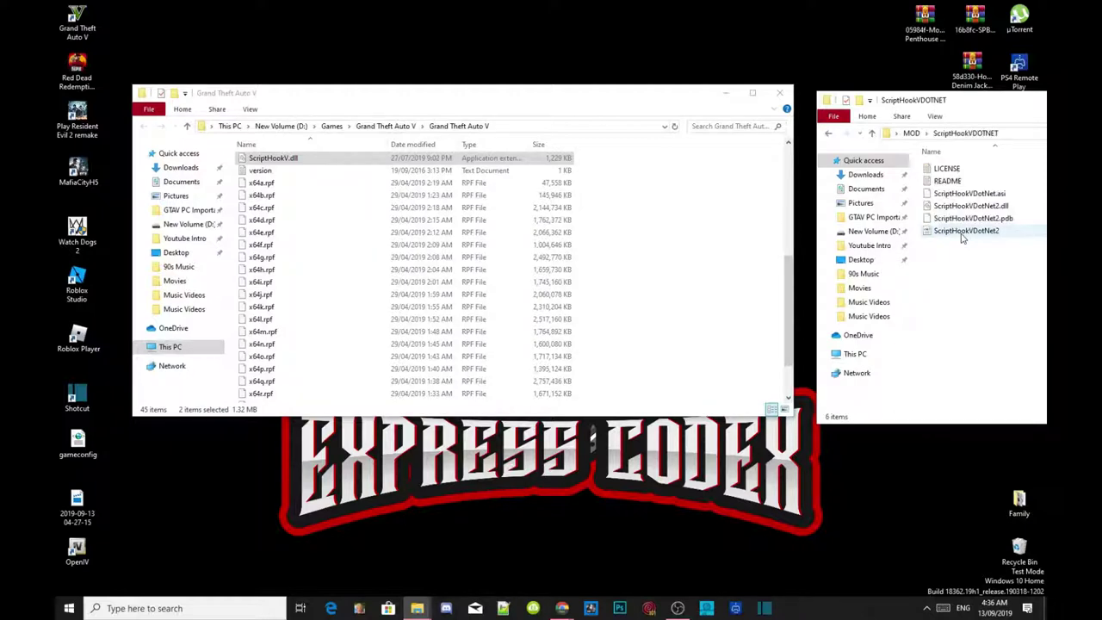
pyautogui.moveTo(973, 281); pyautogui.dragTo(969, 200)
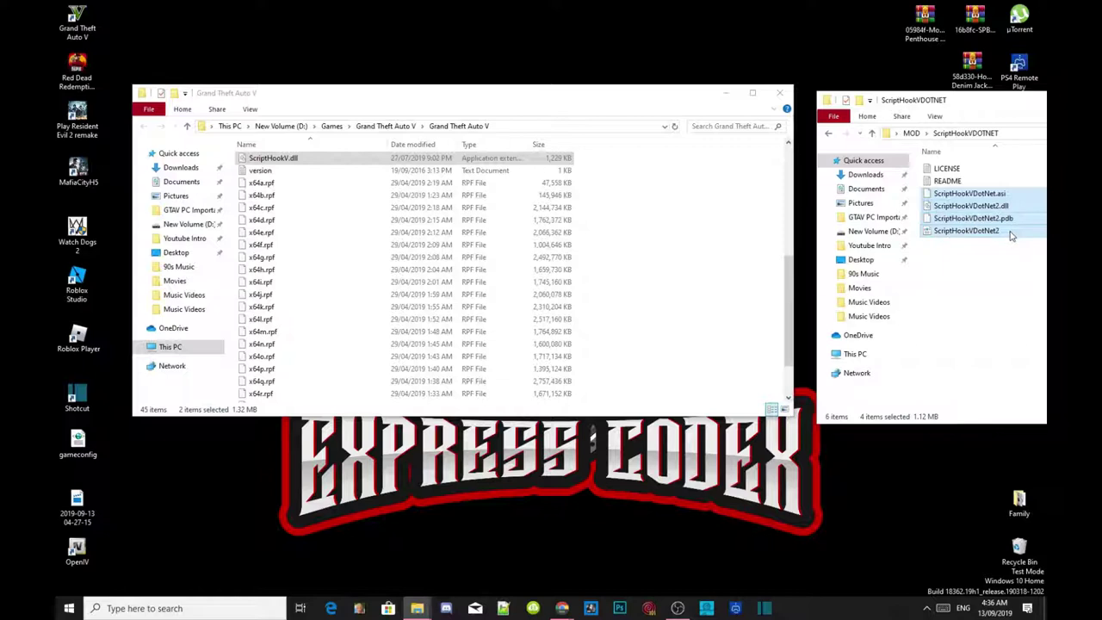
pyautogui.moveTo(973, 213); pyautogui.dragTo(667, 252)
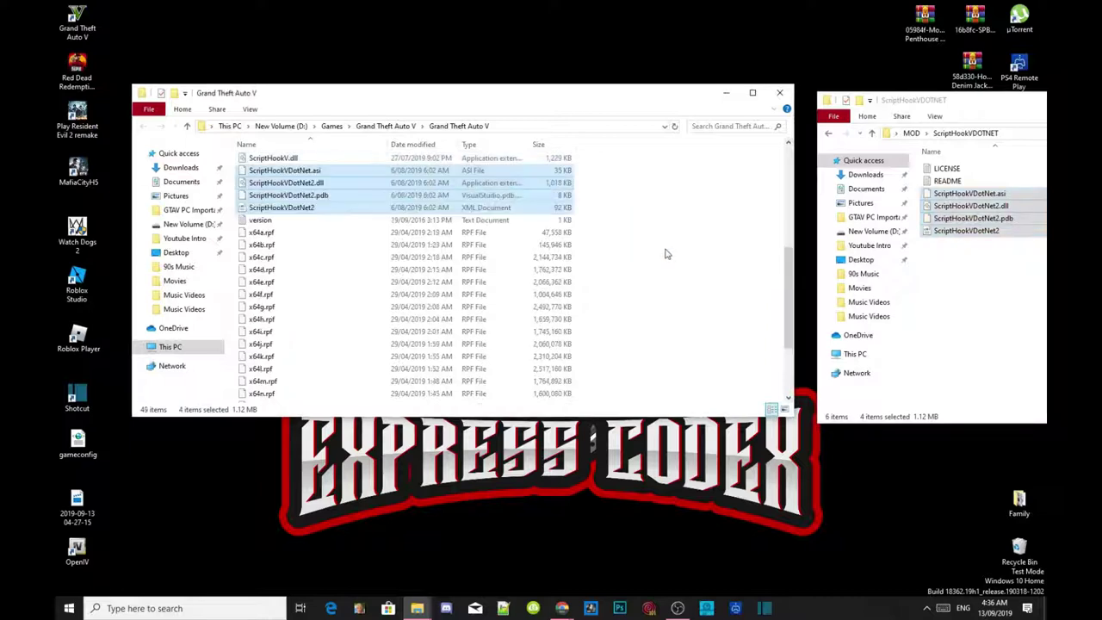
pyautogui.click(828, 133)
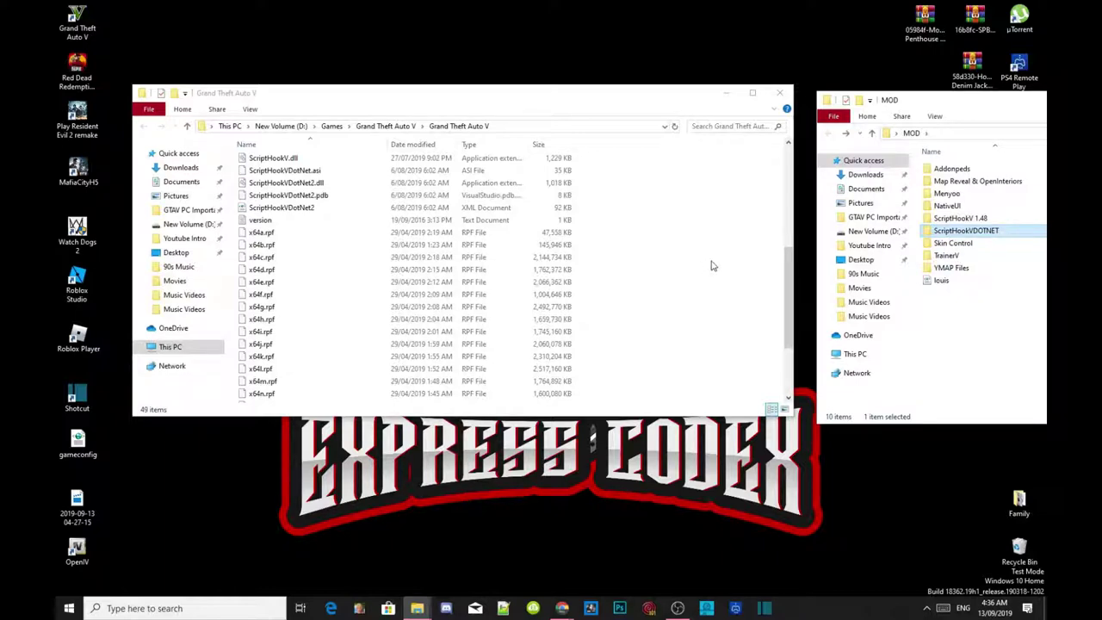
# - Copy TrainerV.asi and the trainerv config file from TrainerV into the Grand Theft Auto V folder
pyautogui.doubleClick(948, 256)
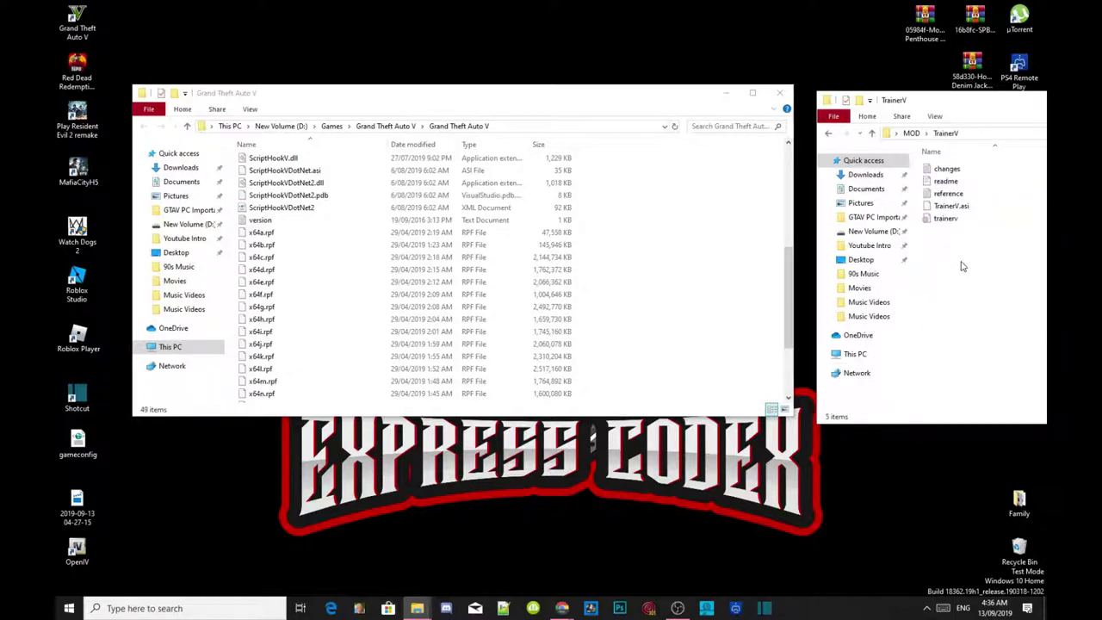
pyautogui.moveTo(960, 248); pyautogui.dragTo(963, 211)
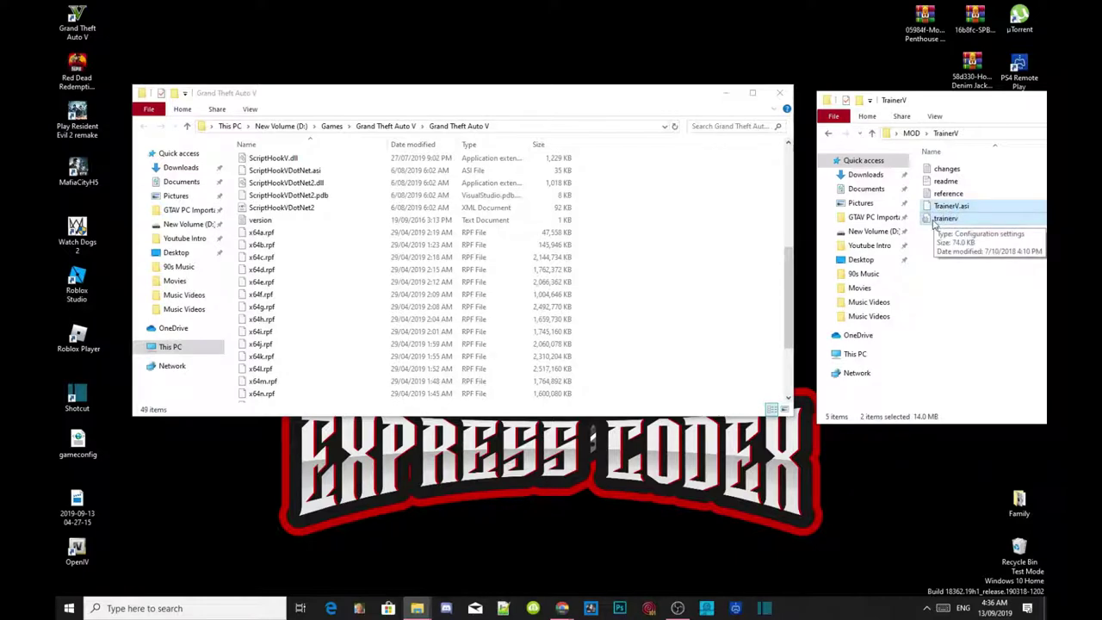
pyautogui.moveTo(952, 221); pyautogui.dragTo(667, 320)
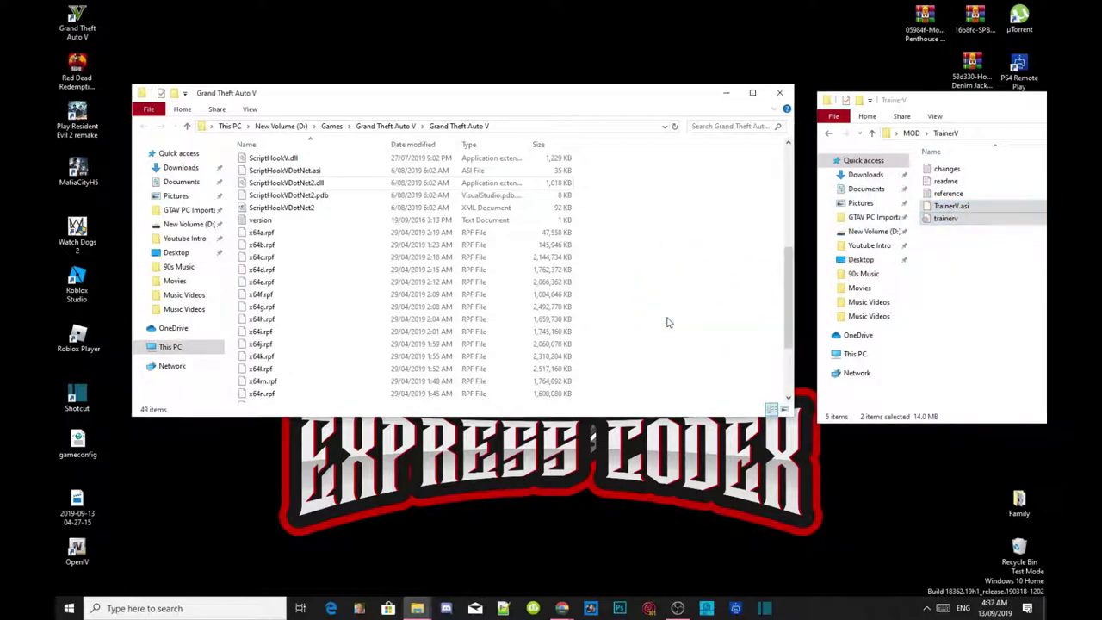
pyautogui.click(828, 134)
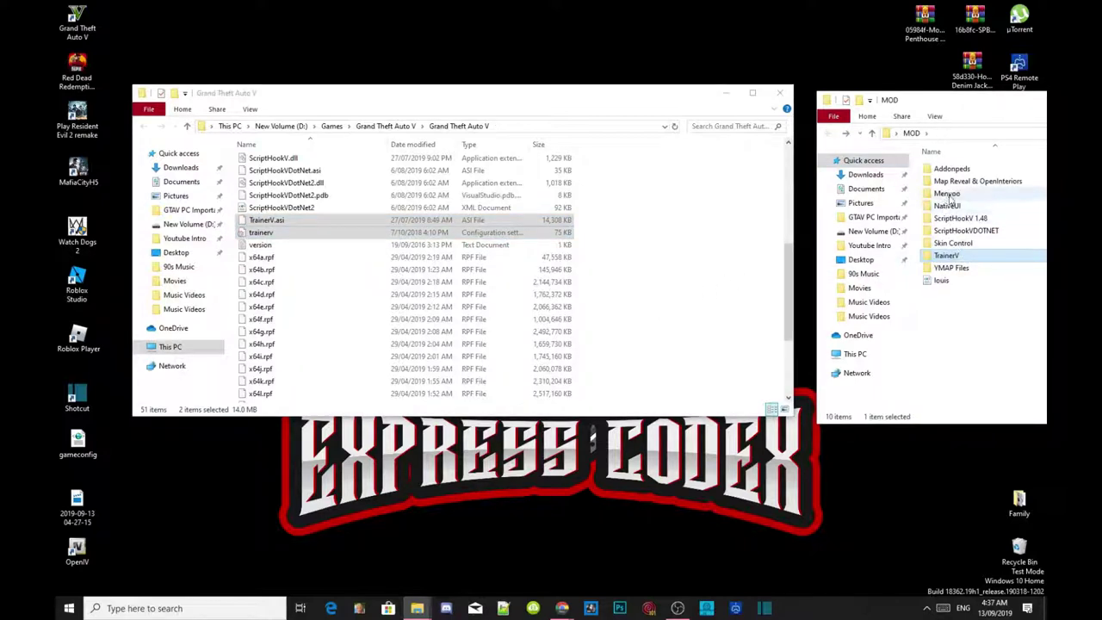
# - Copy the menyooStuff folder and Menyoo.asi from Menyoo into the Grand Theft Auto V folder
pyautogui.doubleClick(947, 192)
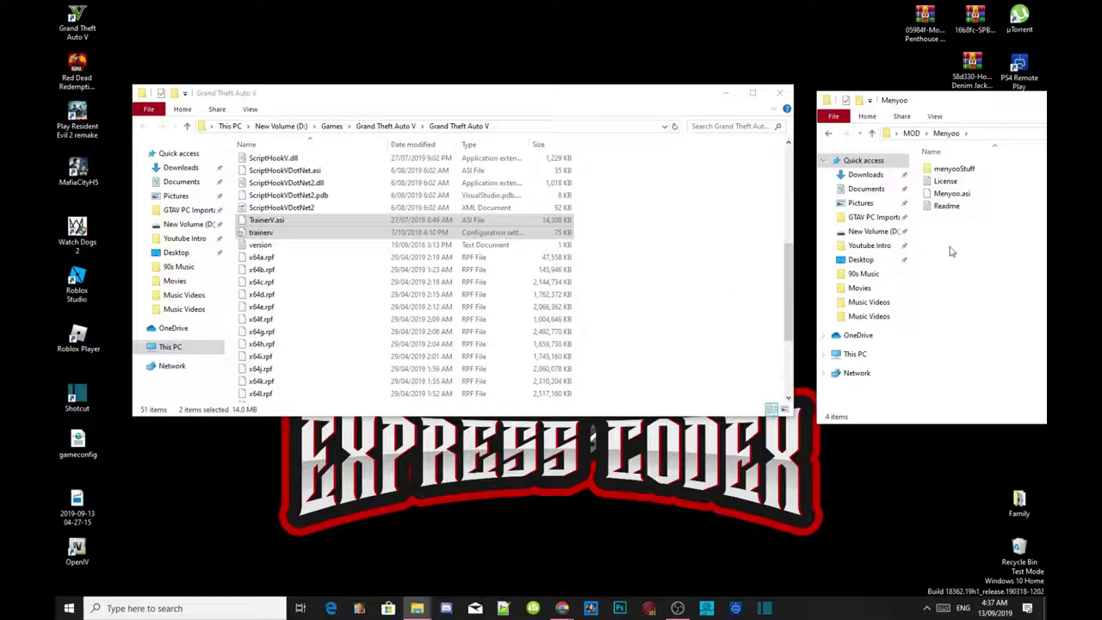
pyautogui.click(972, 172)
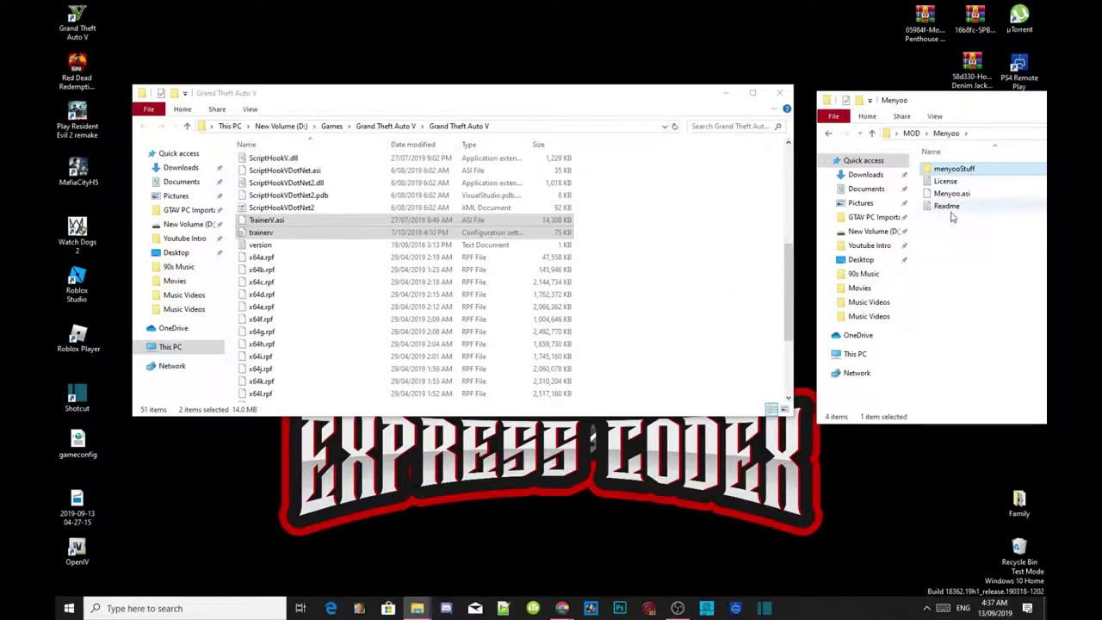
pyautogui.keyDown('ctrl'); pyautogui.click(954, 195); pyautogui.keyUp('ctrl')
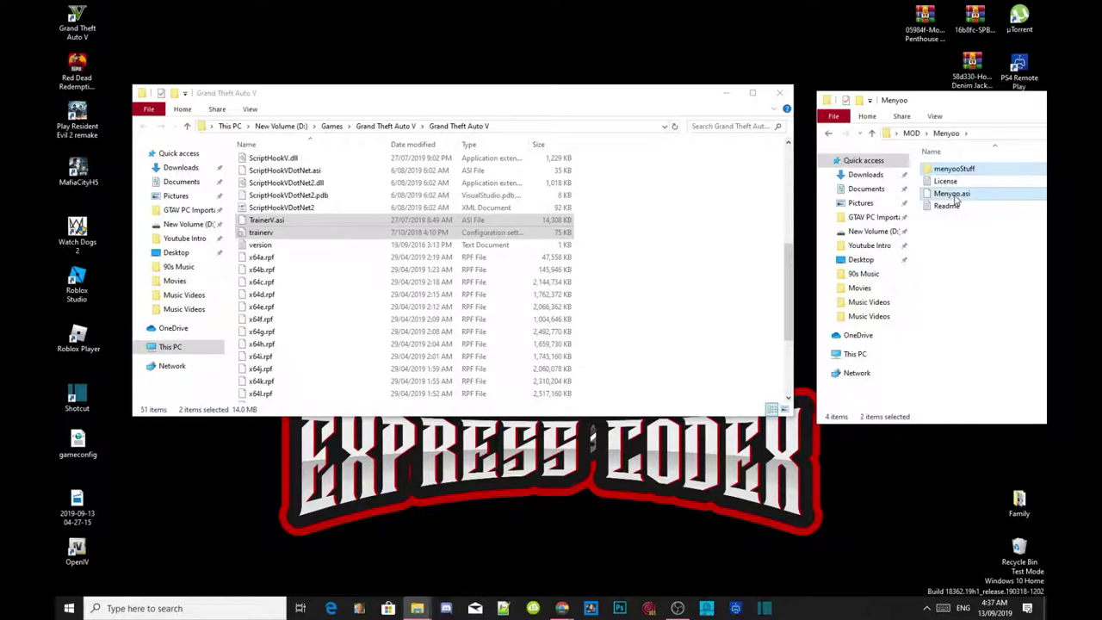
pyautogui.moveTo(957, 197); pyautogui.dragTo(671, 307)
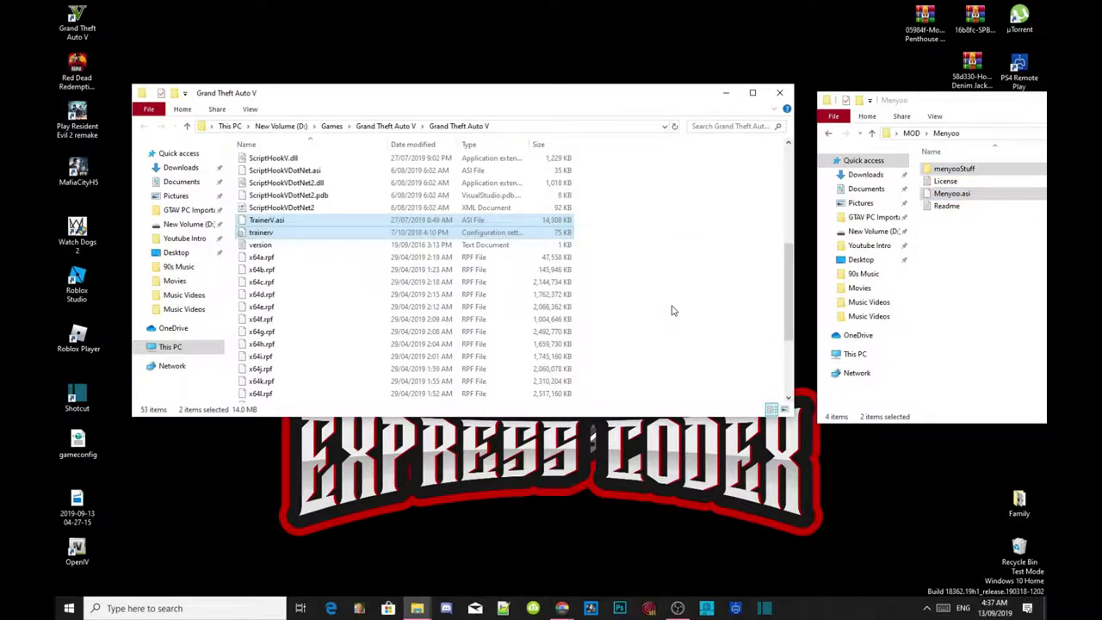
pyautogui.click(829, 134)
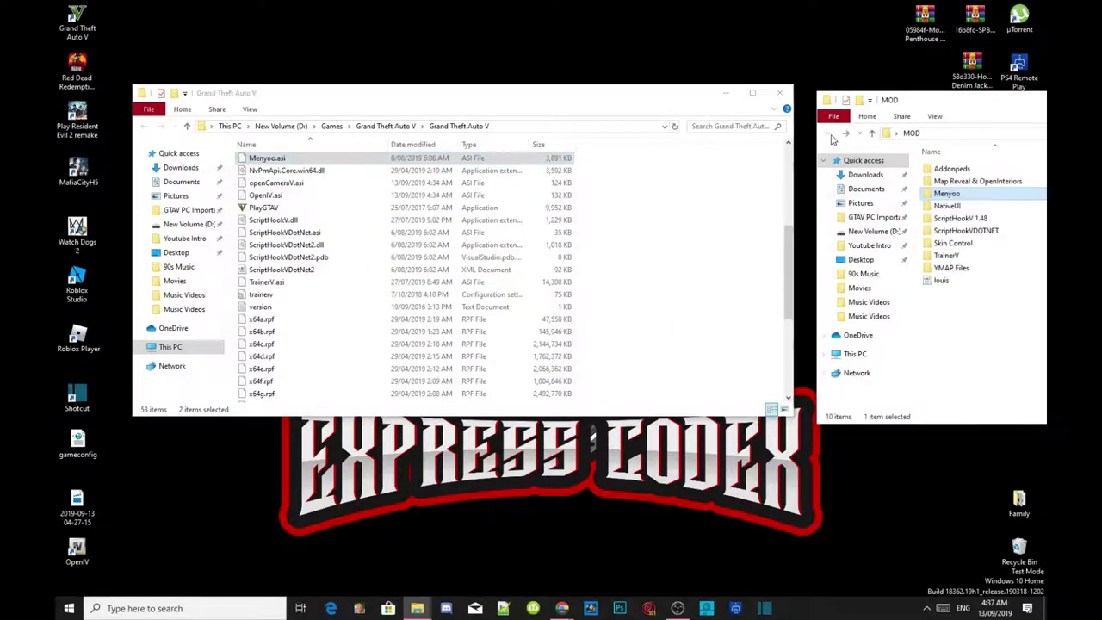
# - Refresh the Grand Theft Auto V folder listing
pyautogui.rightClick(688, 232)
pyautogui.click(721, 277)
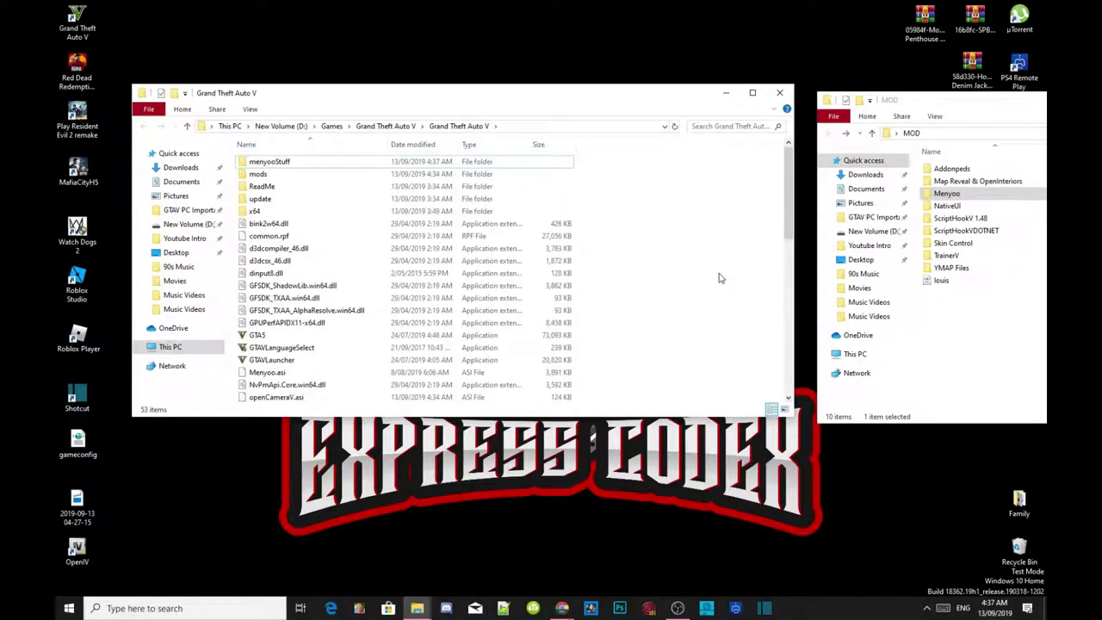
pyautogui.rightClick(710, 272)
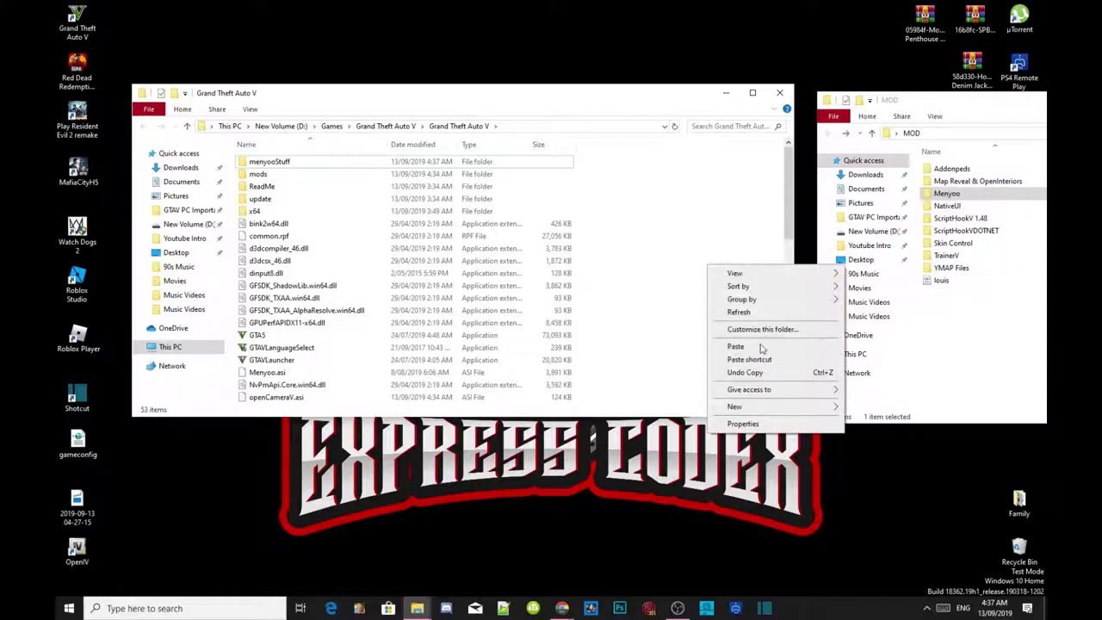
# - Create a new folder named 'scripts' in the Grand Theft Auto V folder and open it
pyautogui.moveTo(753, 411)
pyautogui.click(860, 408)
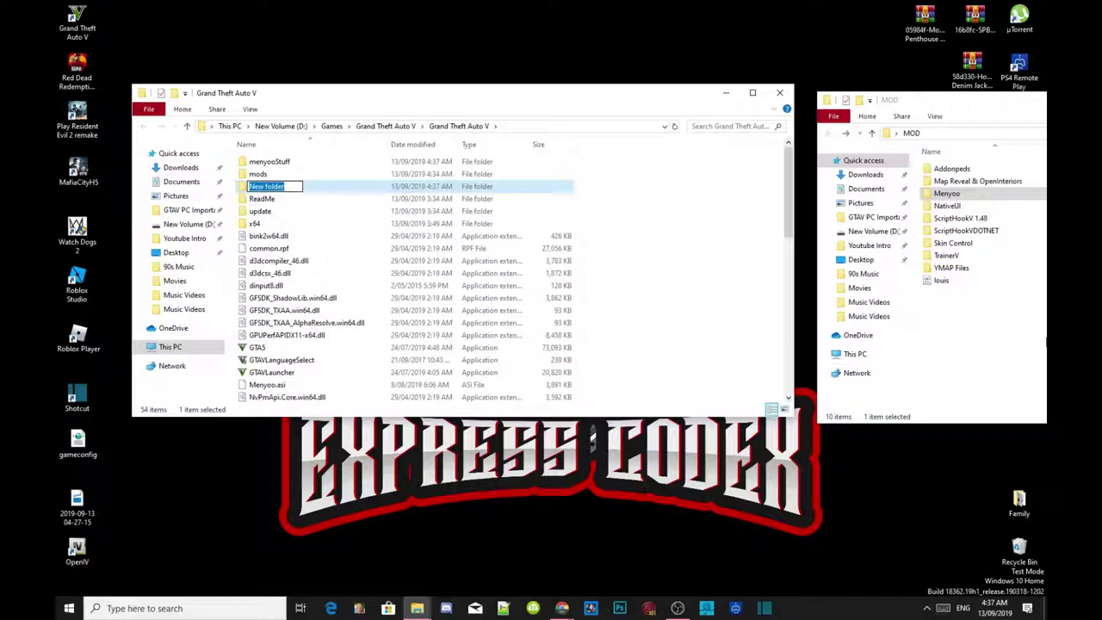
pyautogui.write('sc')
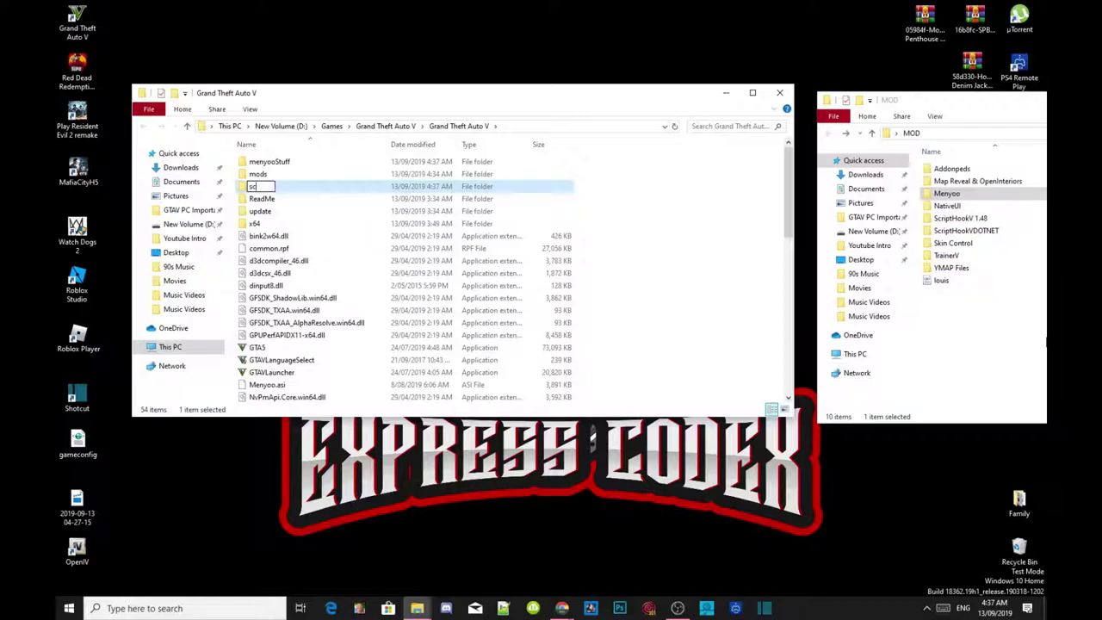
pyautogui.write('ripts')
pyautogui.press('Return')
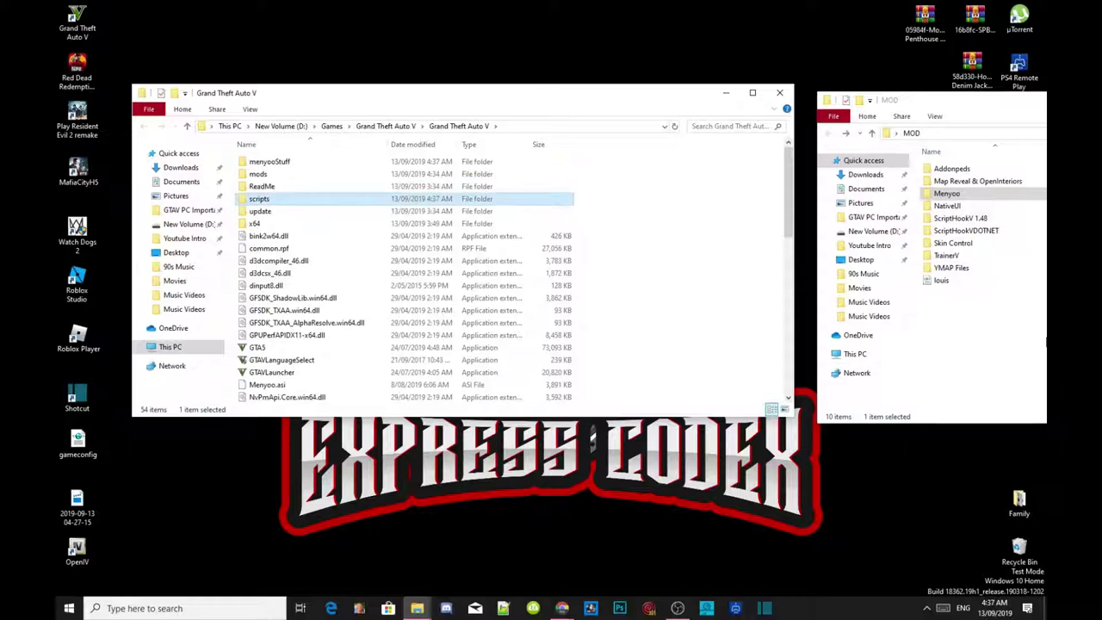
pyautogui.press('Return')
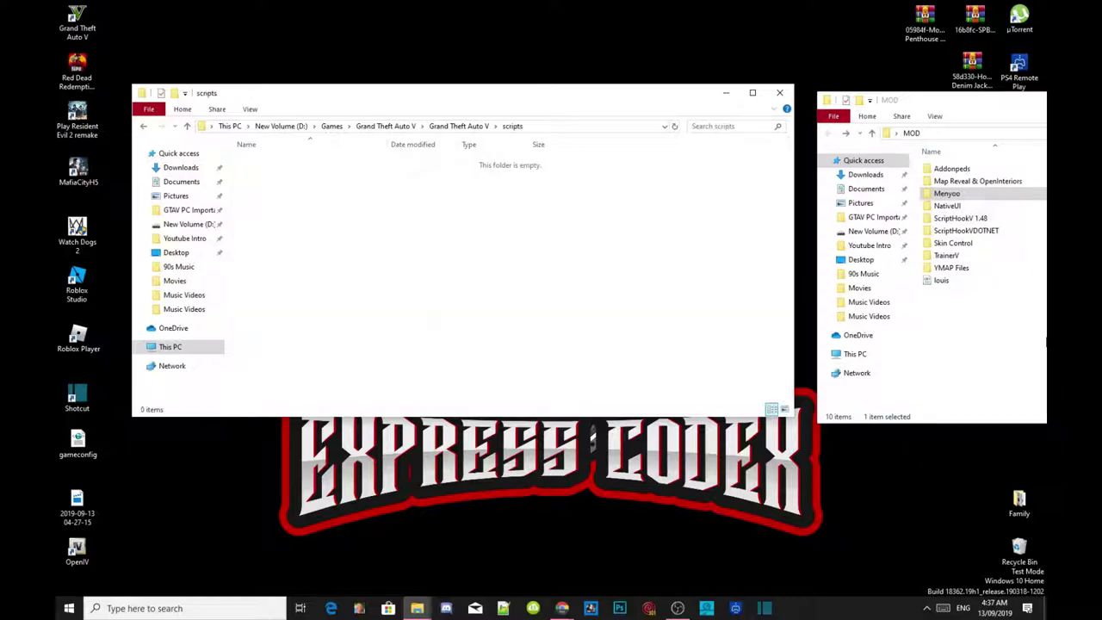
# - Copy NativeUI.dll from NativeUI\1.9.1 into the scripts folder, then return to MOD
pyautogui.doubleClick(954, 210)
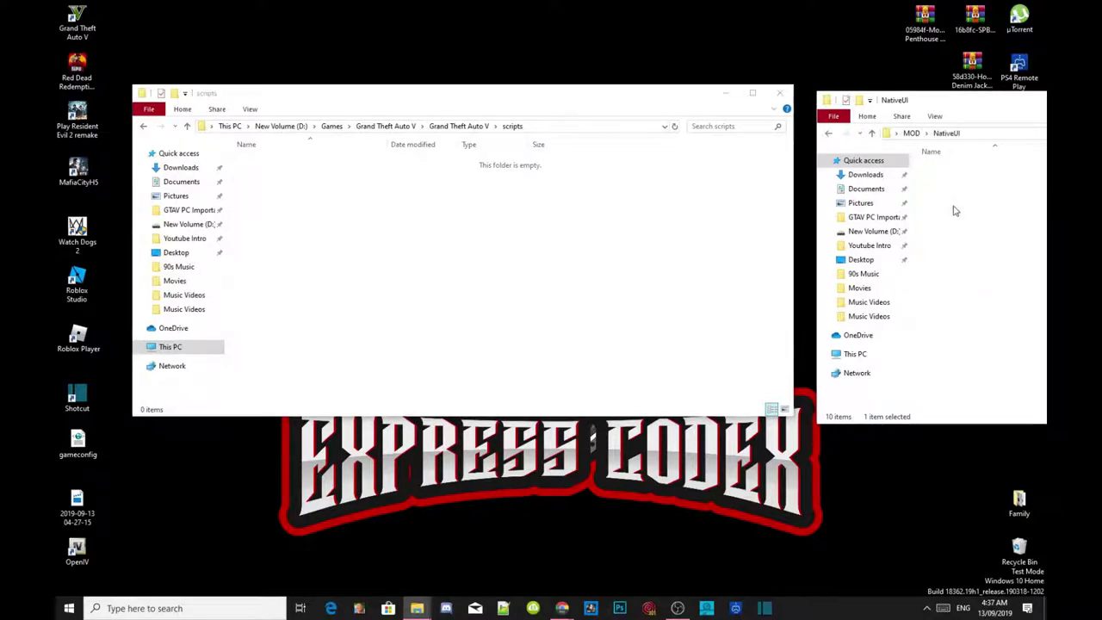
pyautogui.doubleClick(946, 207)
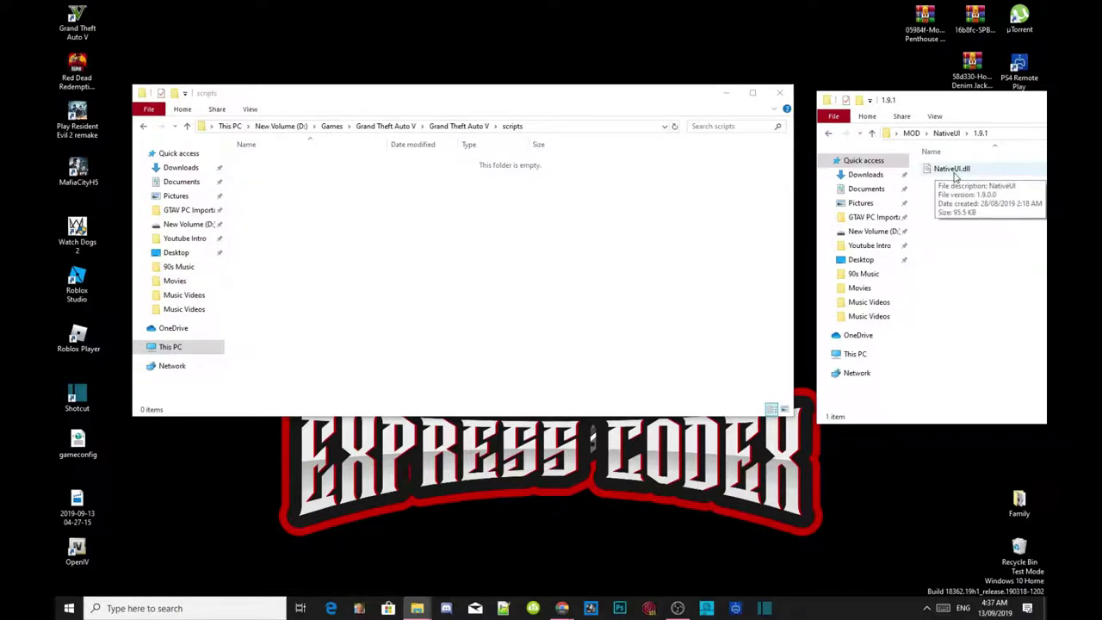
pyautogui.click(955, 171)
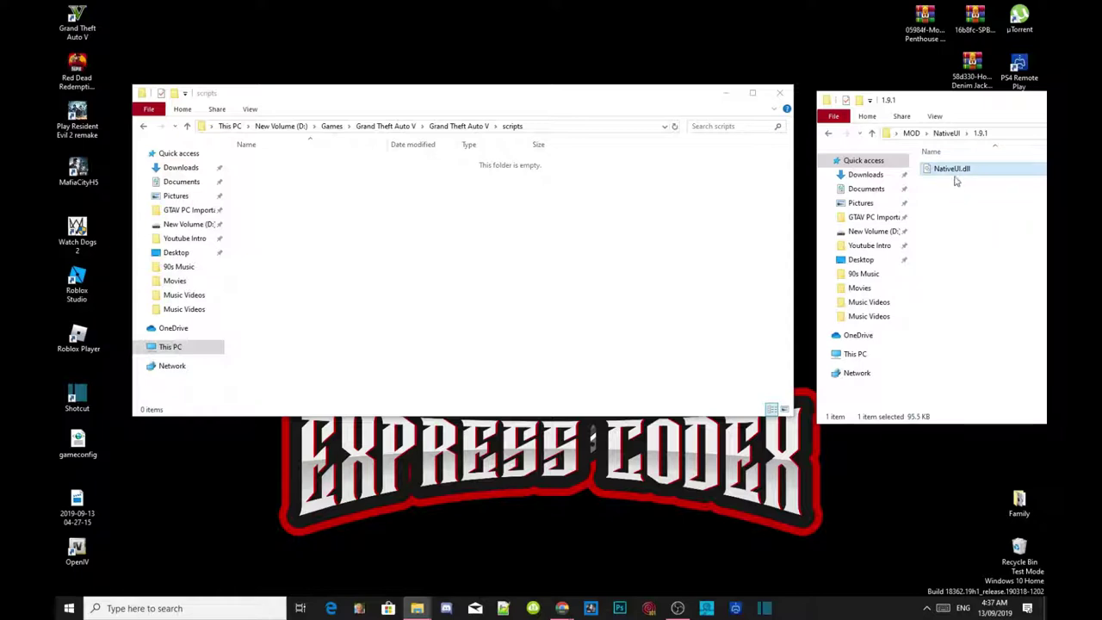
pyautogui.moveTo(942, 170); pyautogui.dragTo(374, 224)
pyautogui.click(369, 222)
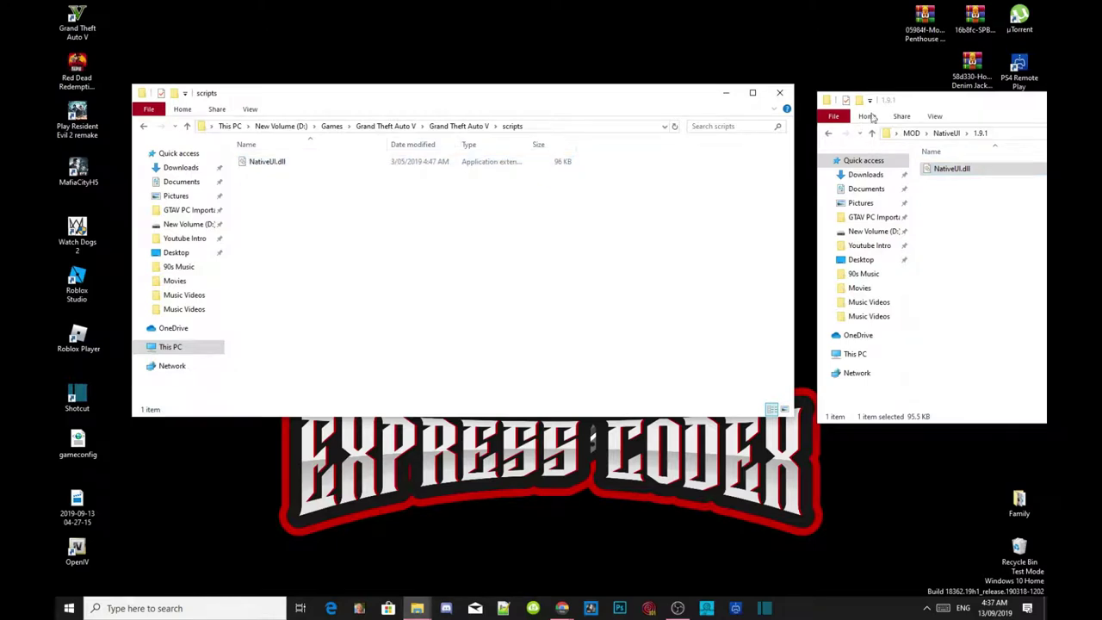
pyautogui.click(828, 133)
pyautogui.click(828, 136)
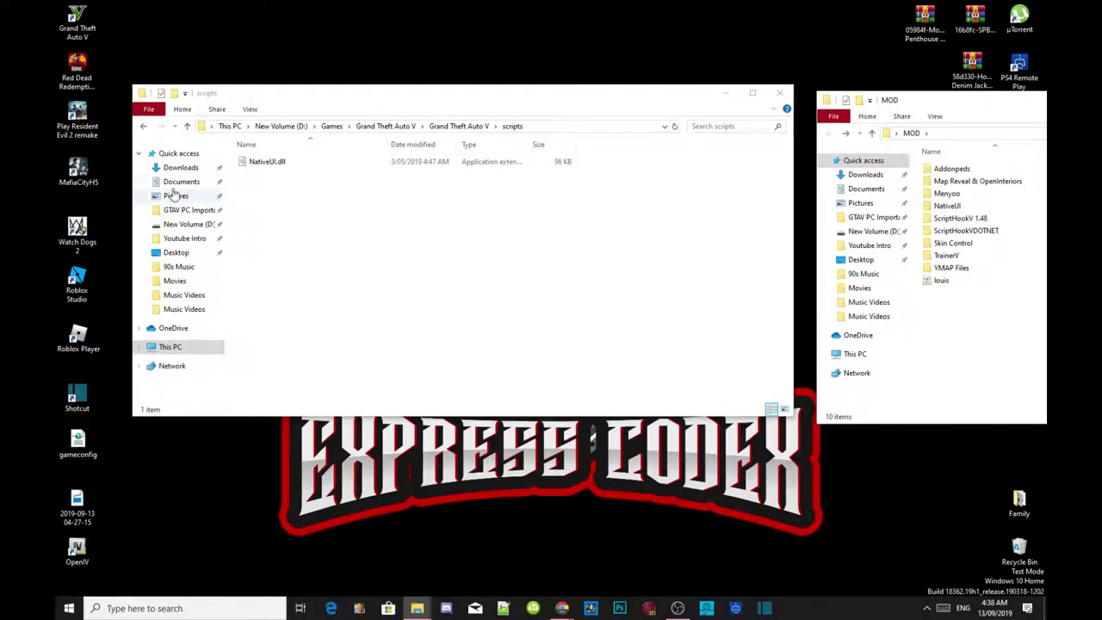
# - Check the contents of the mods folder inside Grand Theft Auto V
pyautogui.click(143, 126)
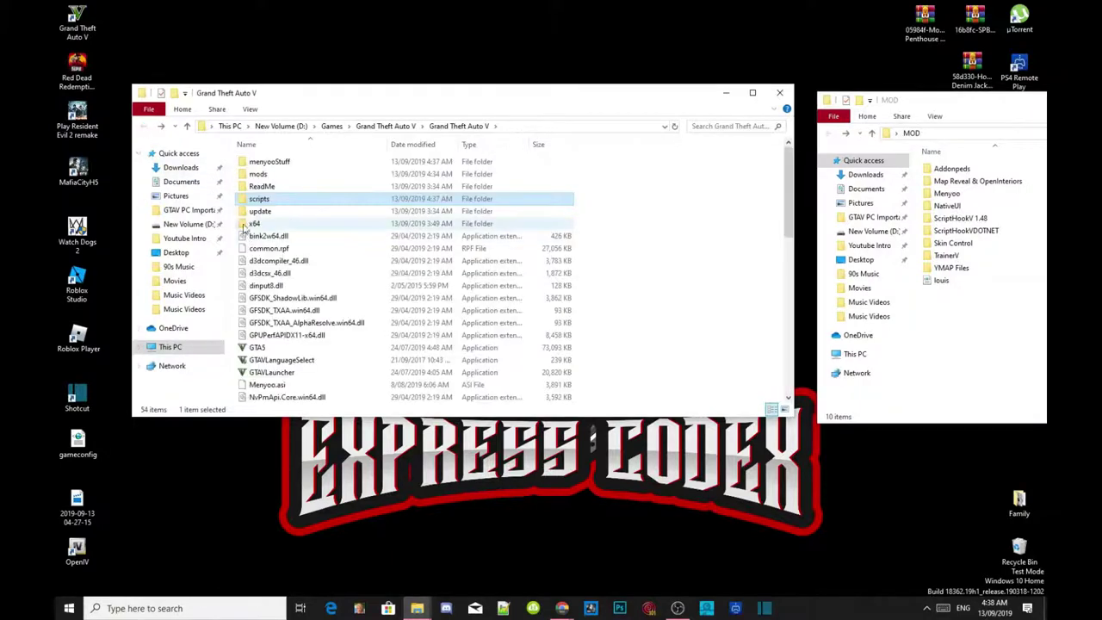
pyautogui.doubleClick(257, 175)
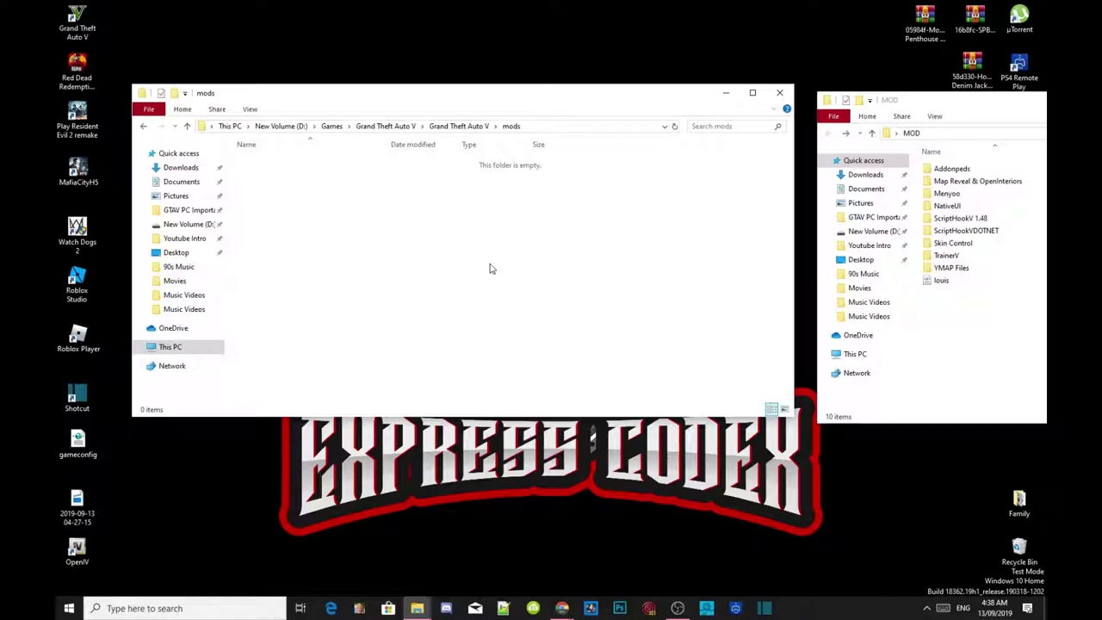
pyautogui.click(143, 125)
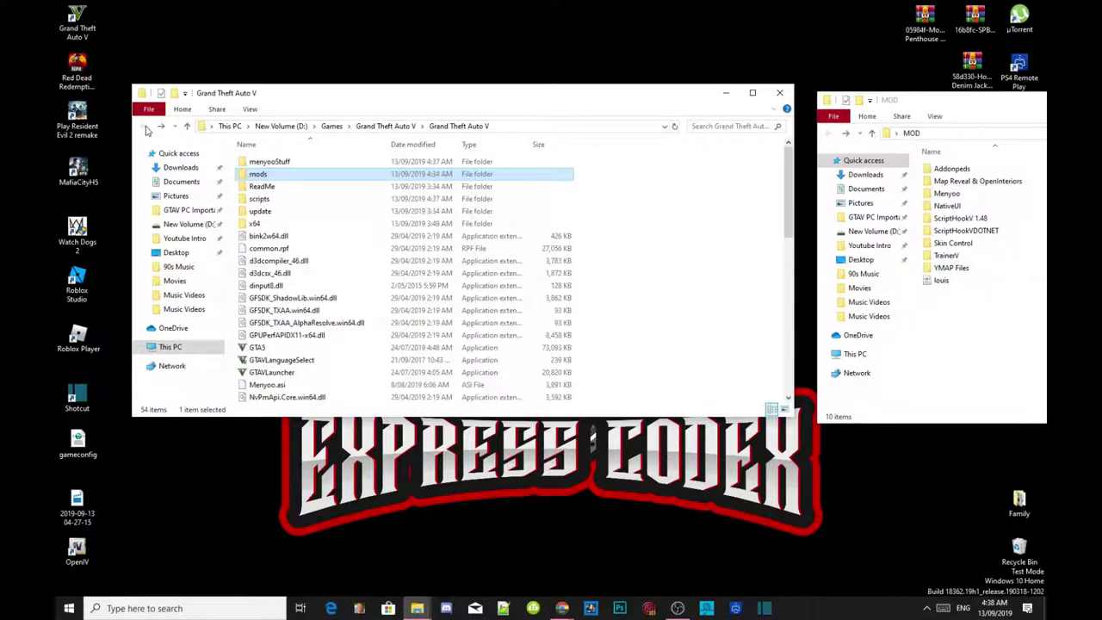
# - Copy the update folder and paste it into the mods folder
pyautogui.click(258, 212)
pyautogui.rightClick(258, 215)
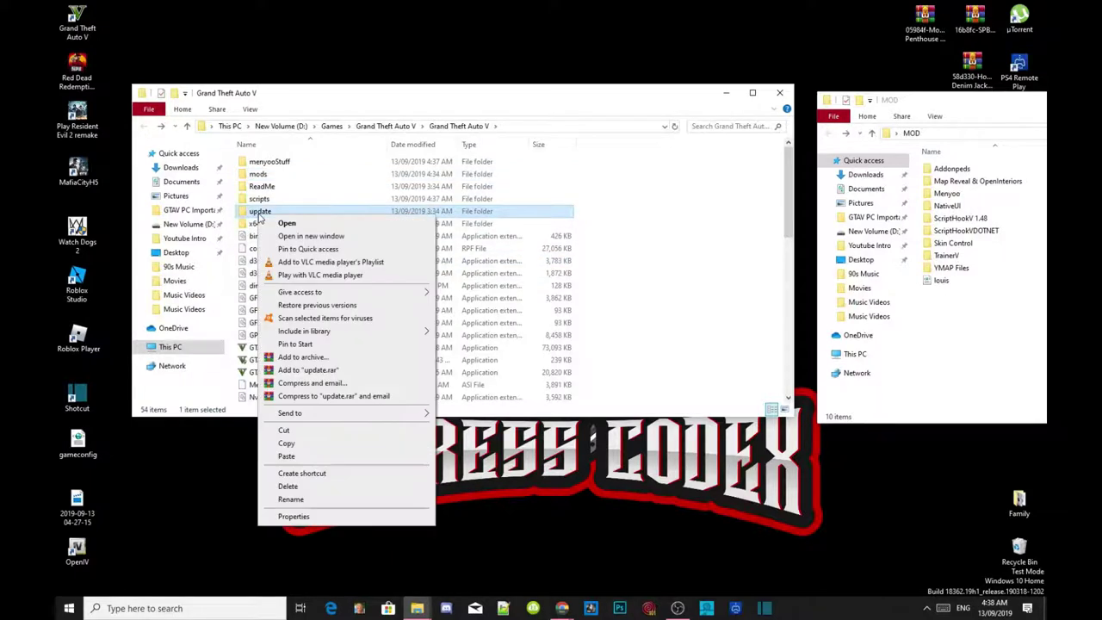
pyautogui.click(286, 456)
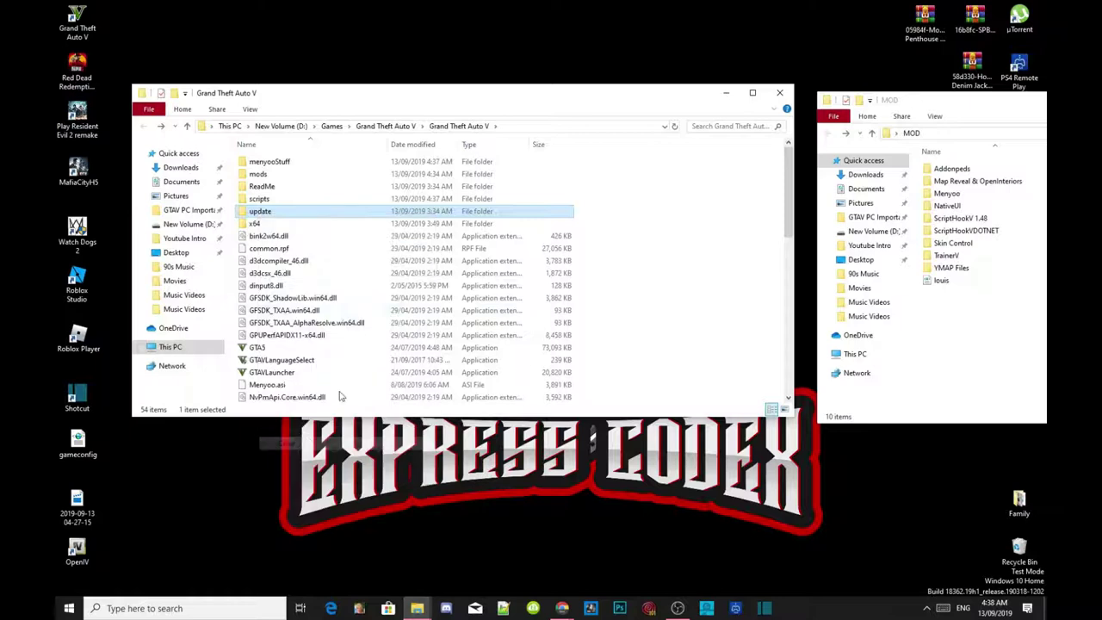
pyautogui.doubleClick(262, 176)
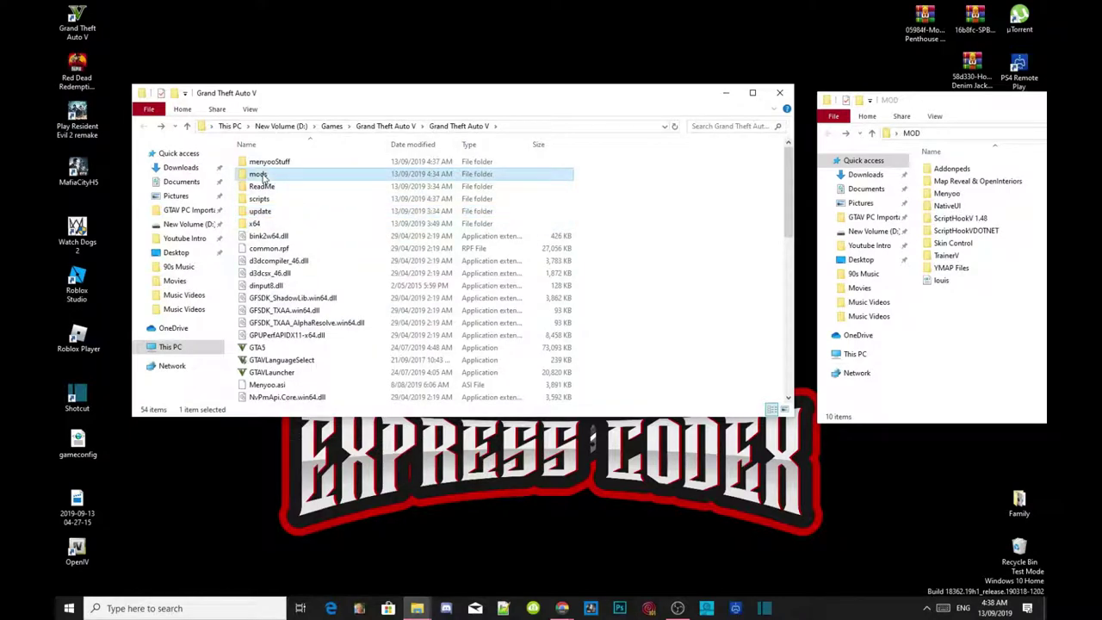
pyautogui.rightClick(294, 198)
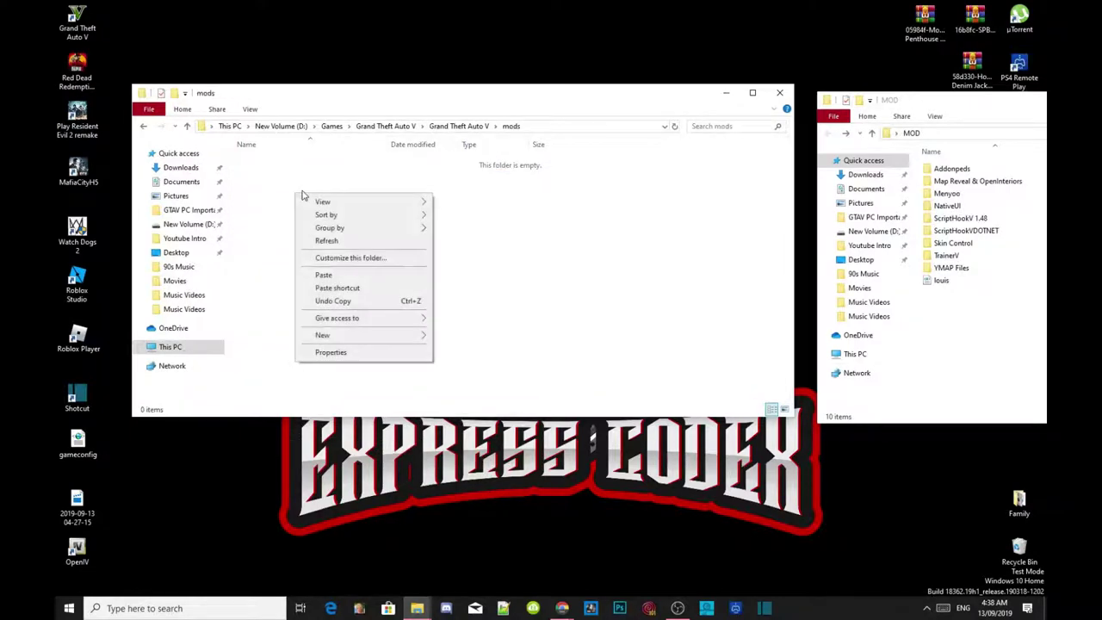
pyautogui.click(325, 275)
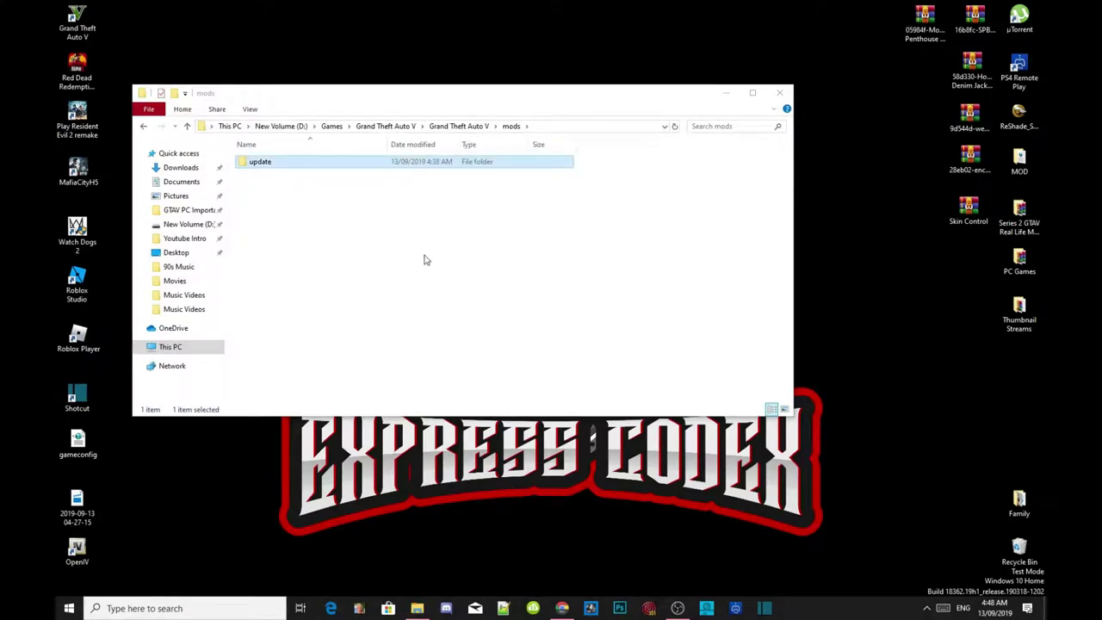
# - Navigate from the Grand Theft Auto V folder into mods\update\x64\dlcpacks
pyautogui.click(399, 240)
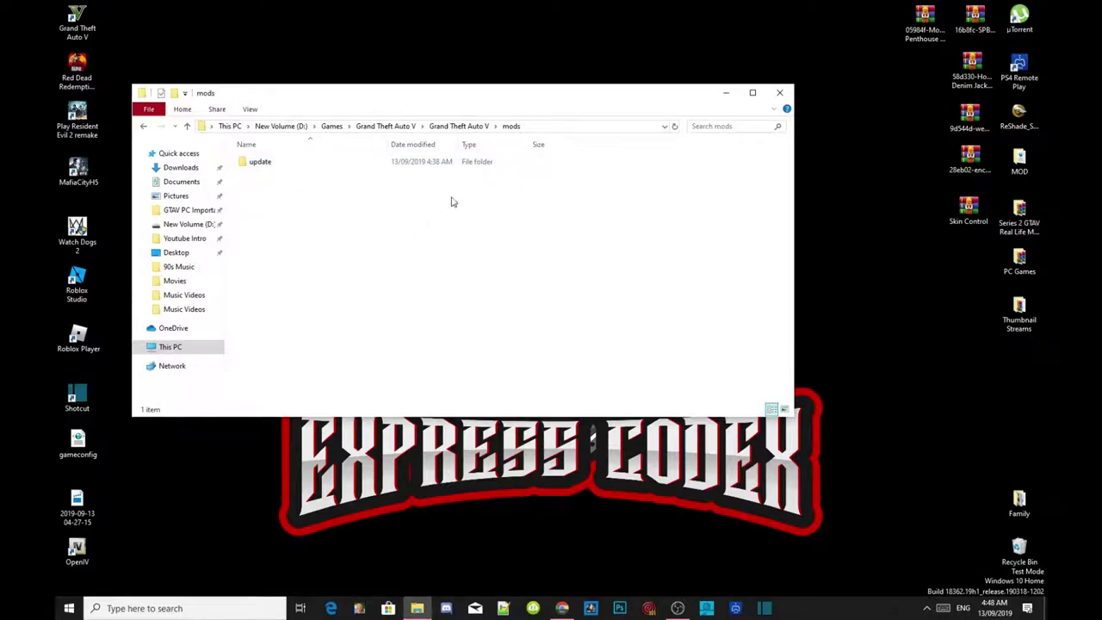
pyautogui.click(394, 127)
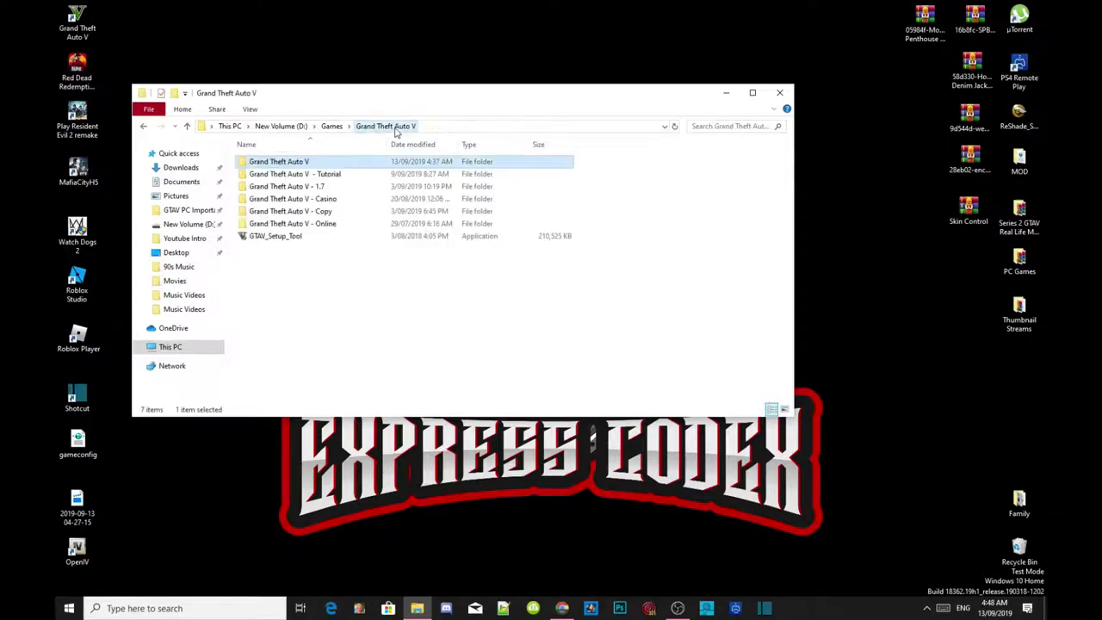
pyautogui.click(336, 285)
pyautogui.click(299, 163)
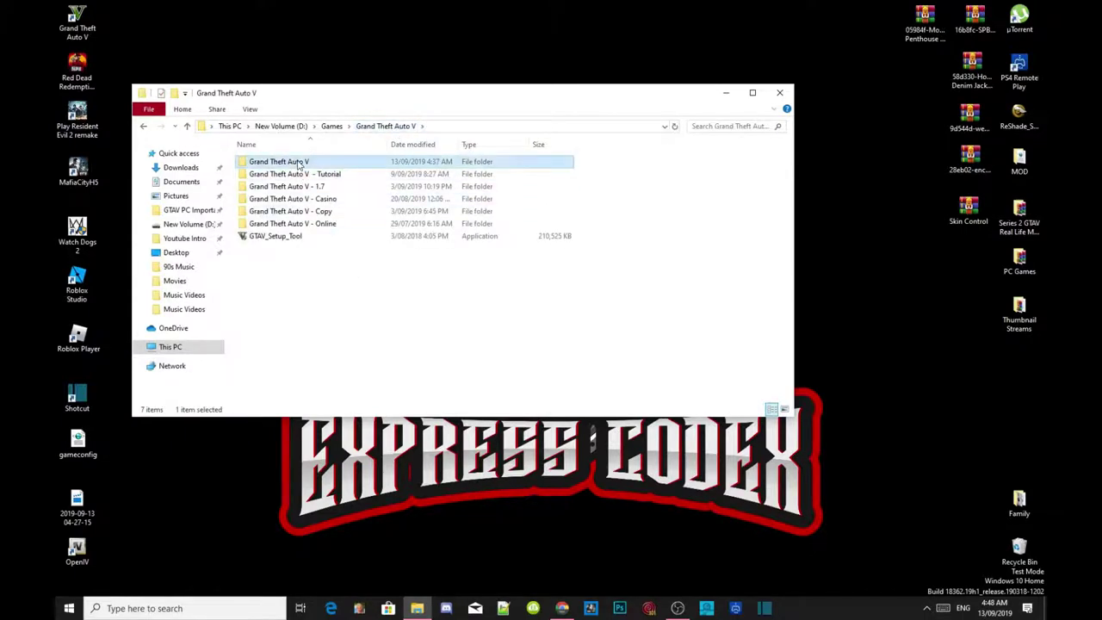
pyautogui.doubleClick(300, 163)
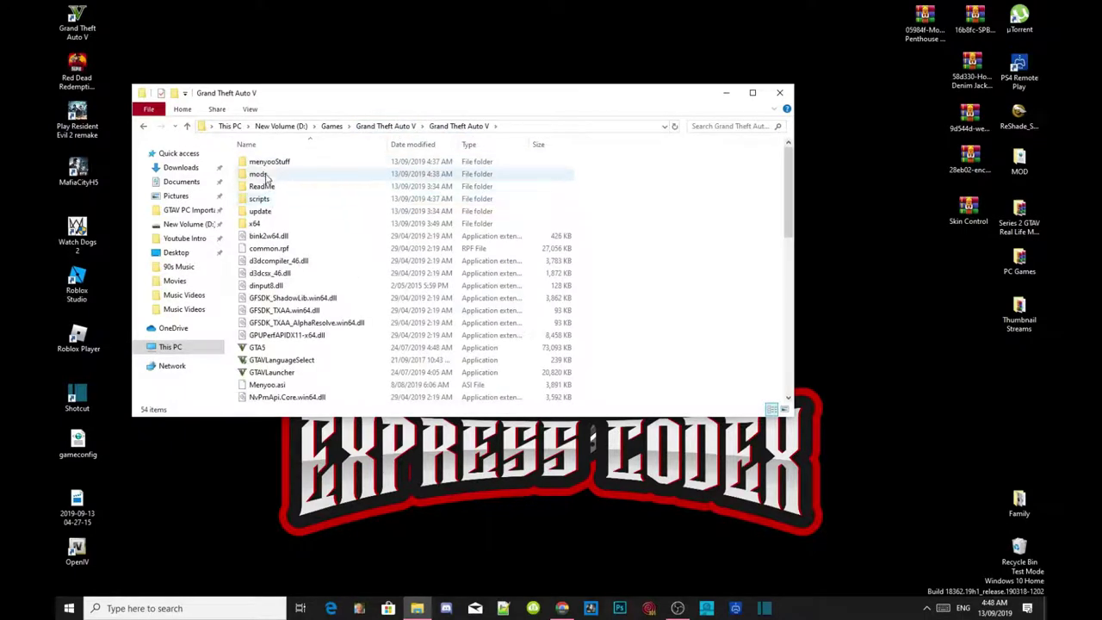
pyautogui.doubleClick(267, 175)
pyautogui.click(269, 163)
pyautogui.doubleClick(269, 164)
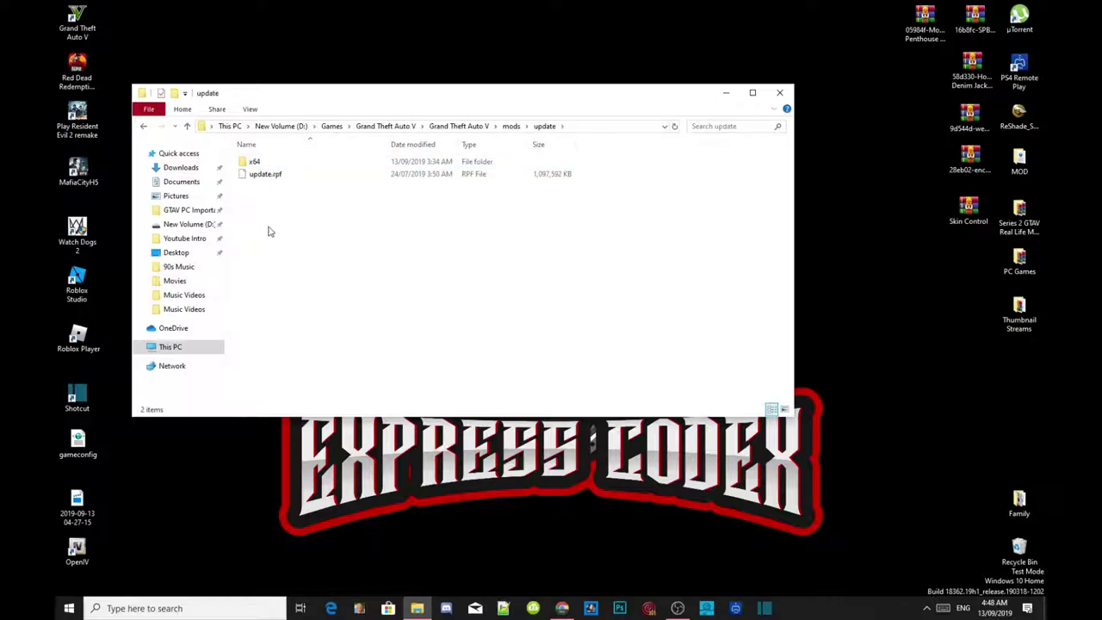
pyautogui.doubleClick(259, 164)
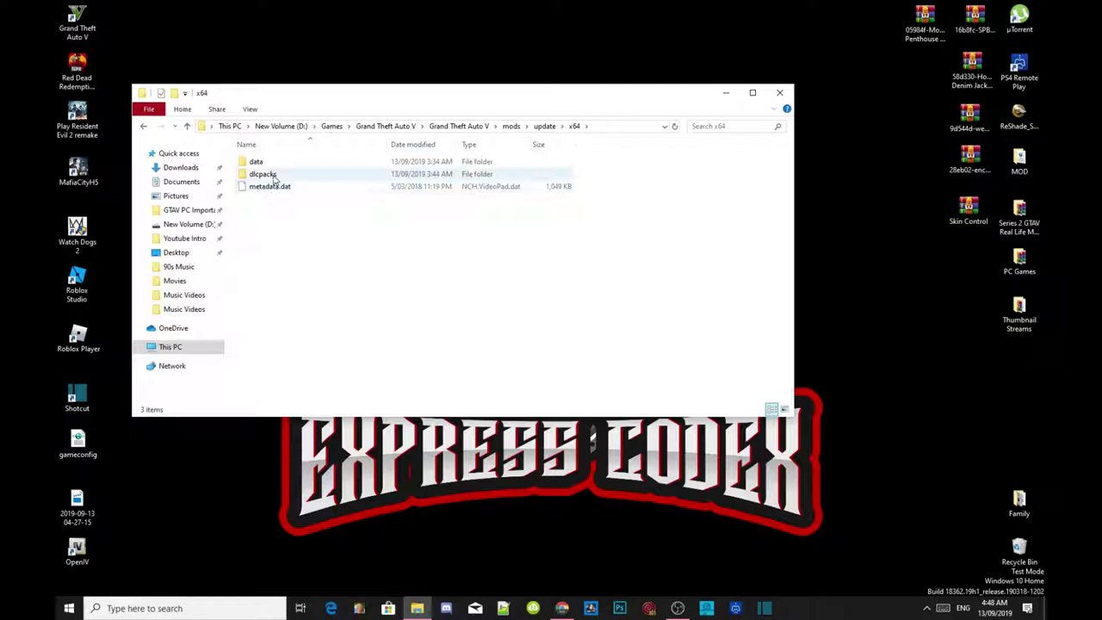
pyautogui.doubleClick(262, 174)
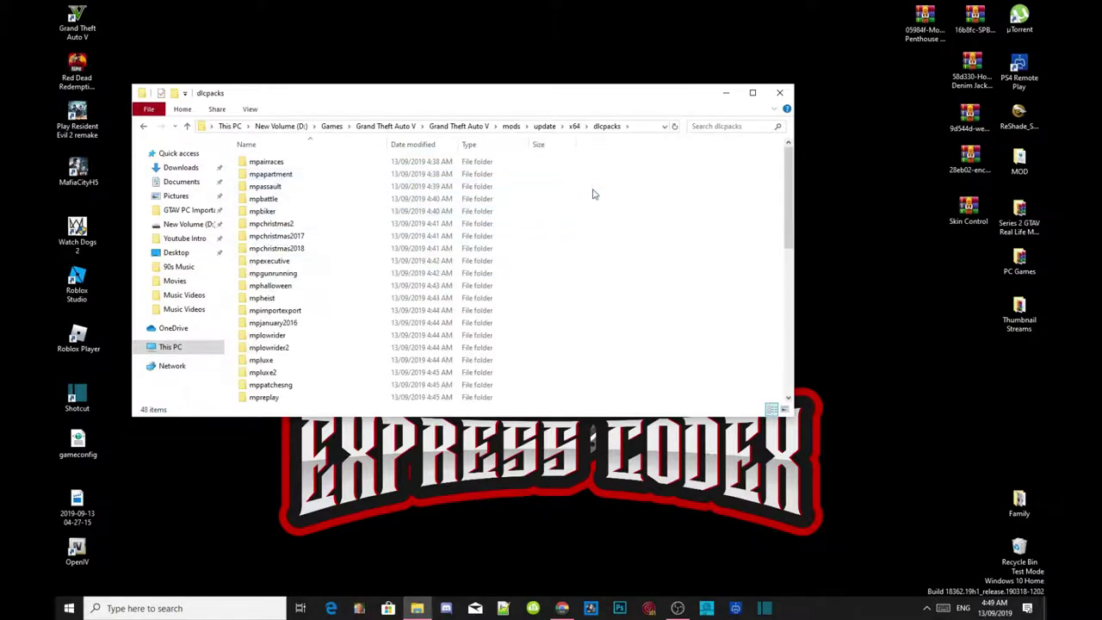
# - Delete the 47 DLC pack folders, keeping only mpvinewood, then return to the game folder
pyautogui.moveTo(673, 159); pyautogui.dragTo(404, 460)
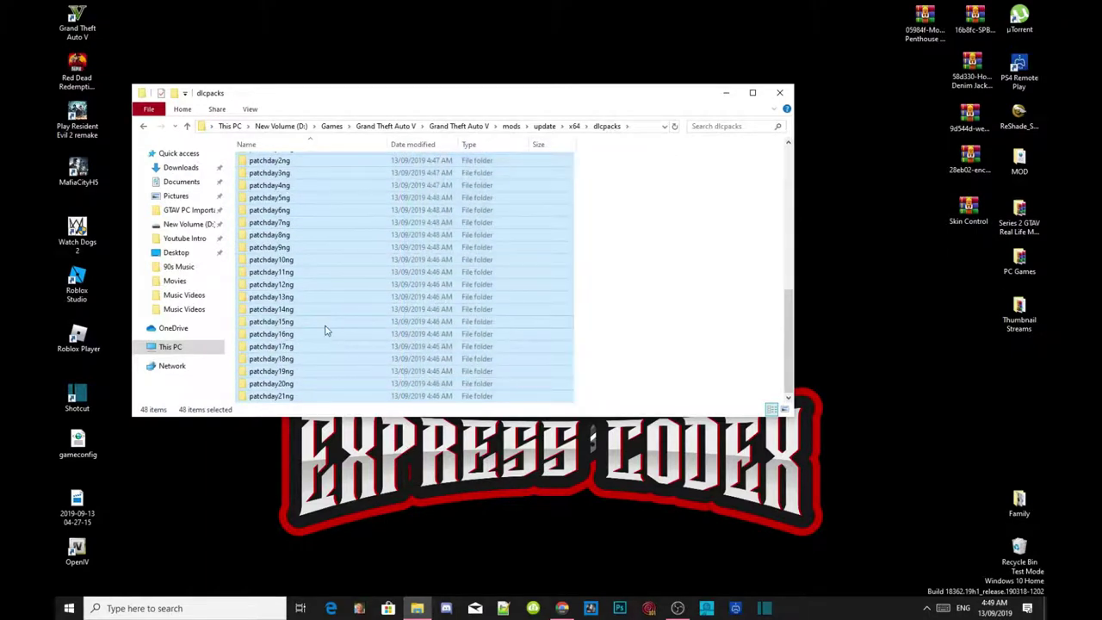
pyautogui.scroll(4, 325, 330)
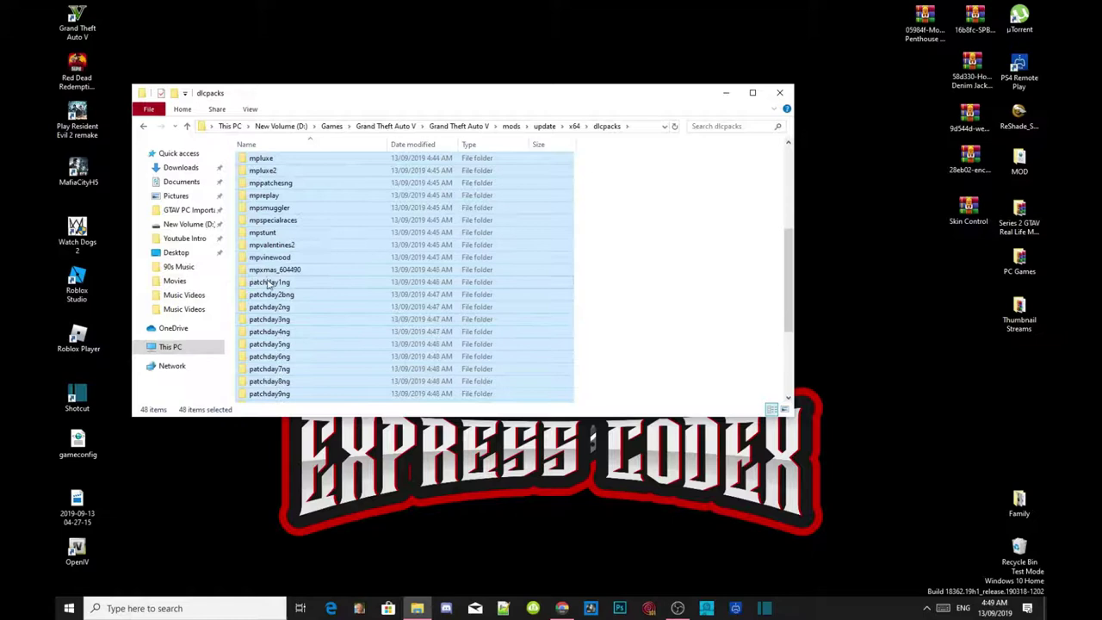
pyautogui.keyDown('ctrl'); pyautogui.click(269, 258); pyautogui.keyUp('ctrl')
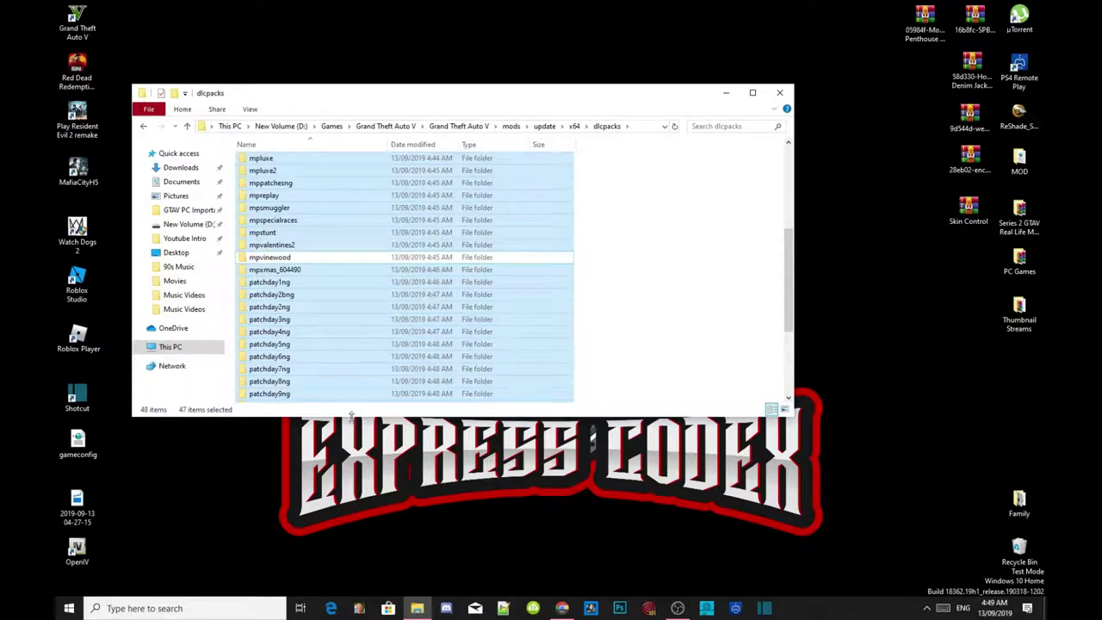
pyautogui.rightClick(344, 204)
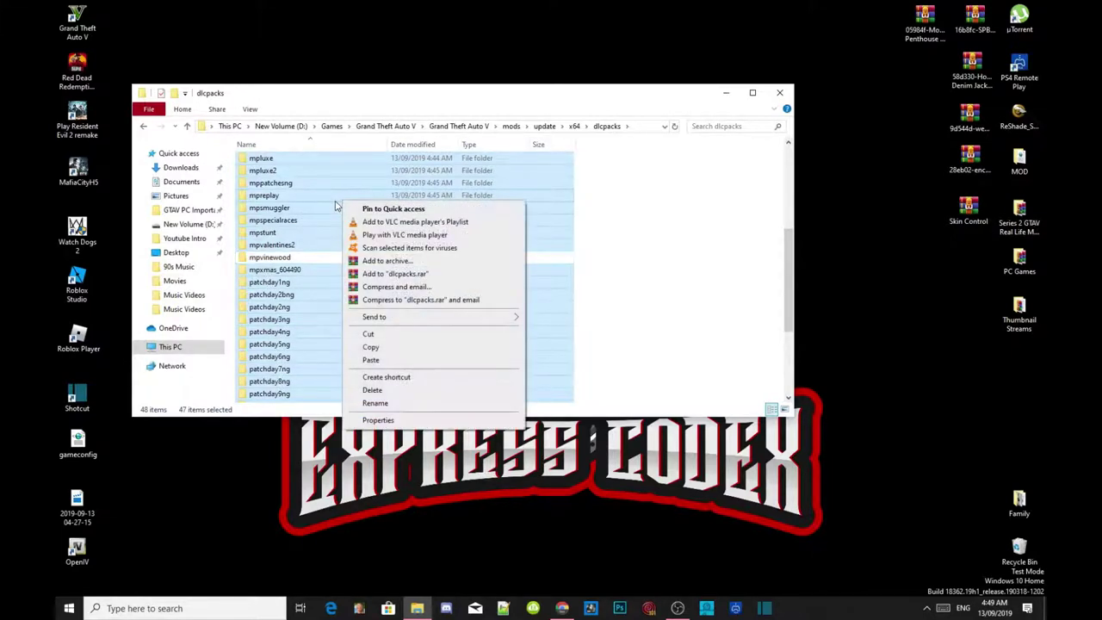
pyautogui.click(374, 393)
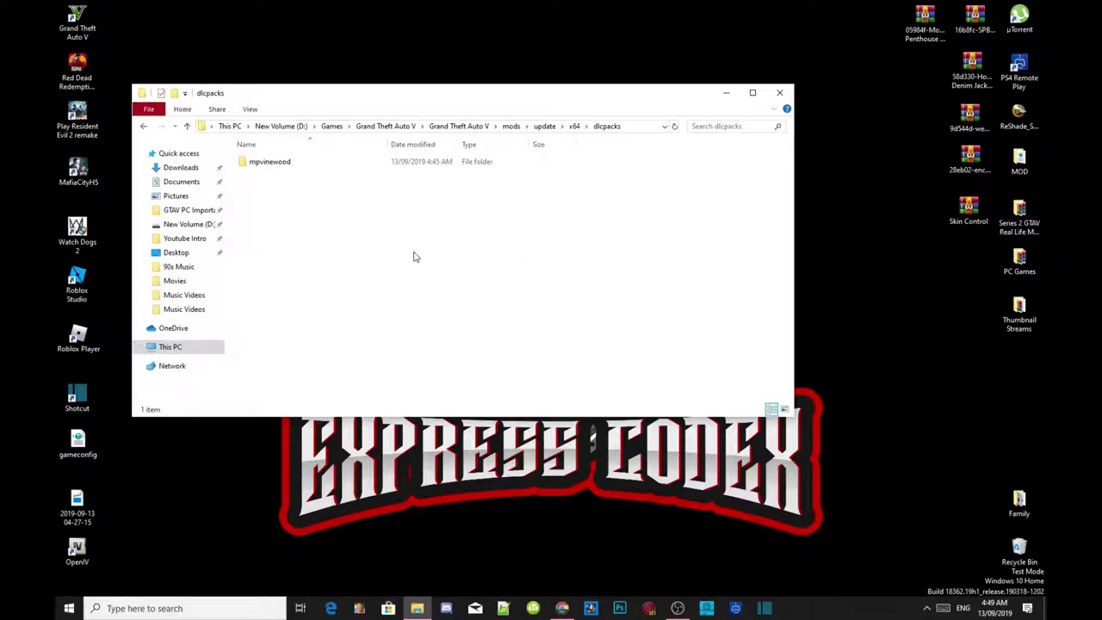
pyautogui.click(459, 126)
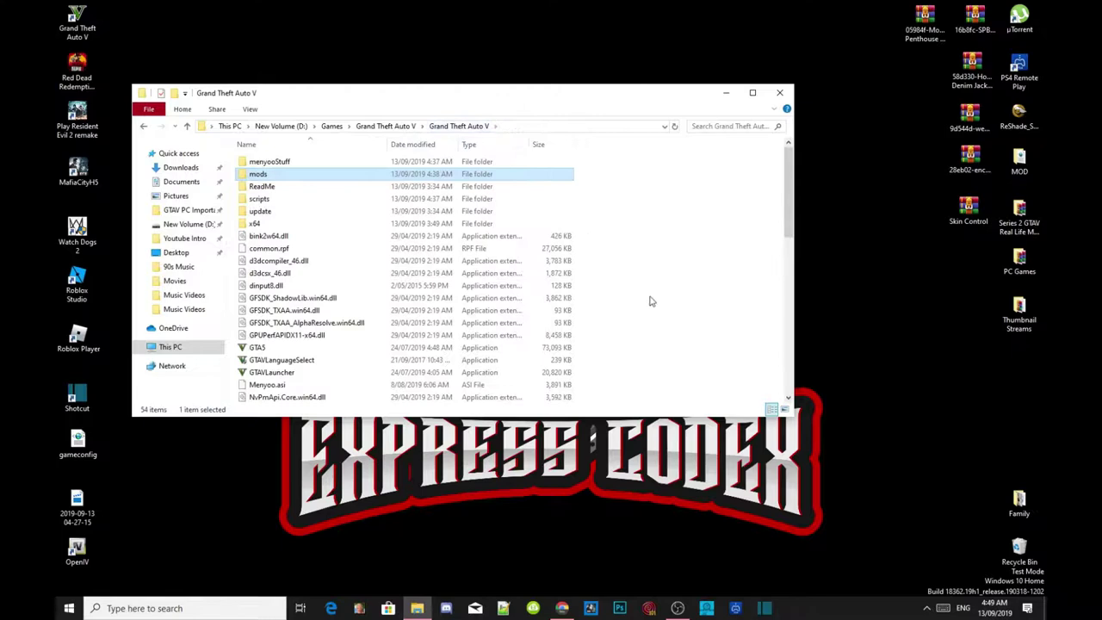